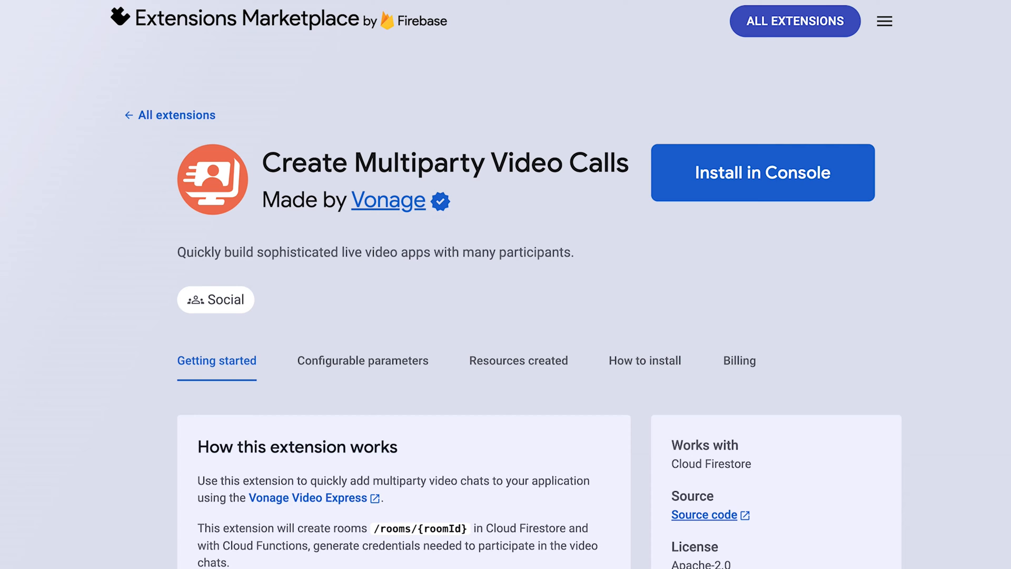
scroll(489, 432, "down", 3)
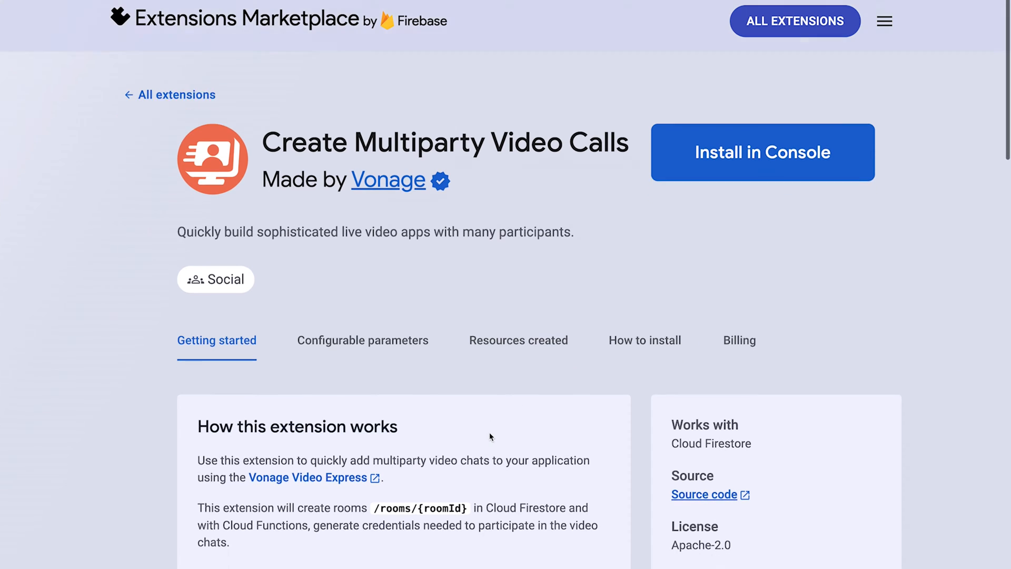
scroll(488, 432, "down", 5)
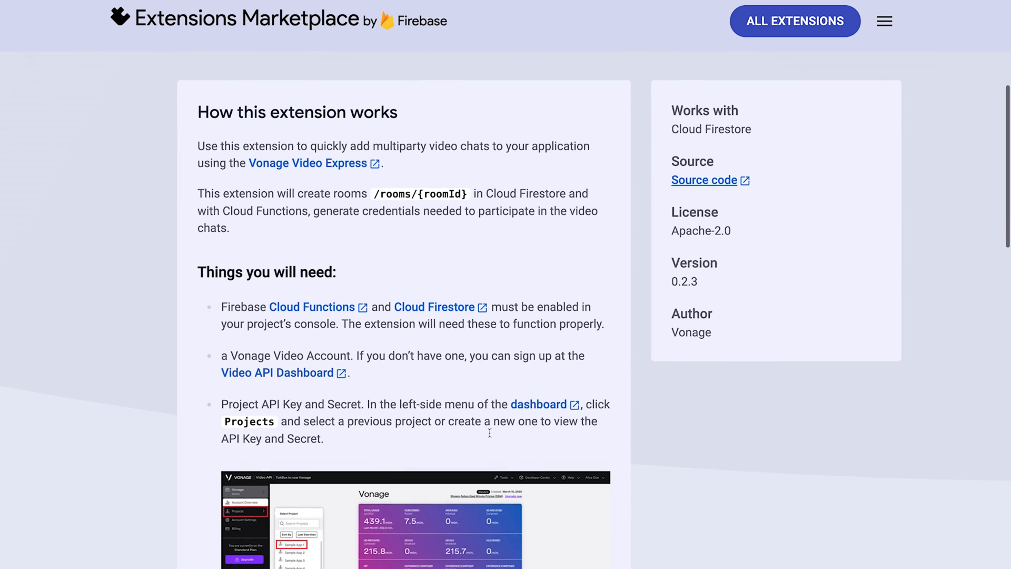
Step: Follow the Project API Key 'dashboard' link to the Vonage Video API dashboard
left_click(539, 405)
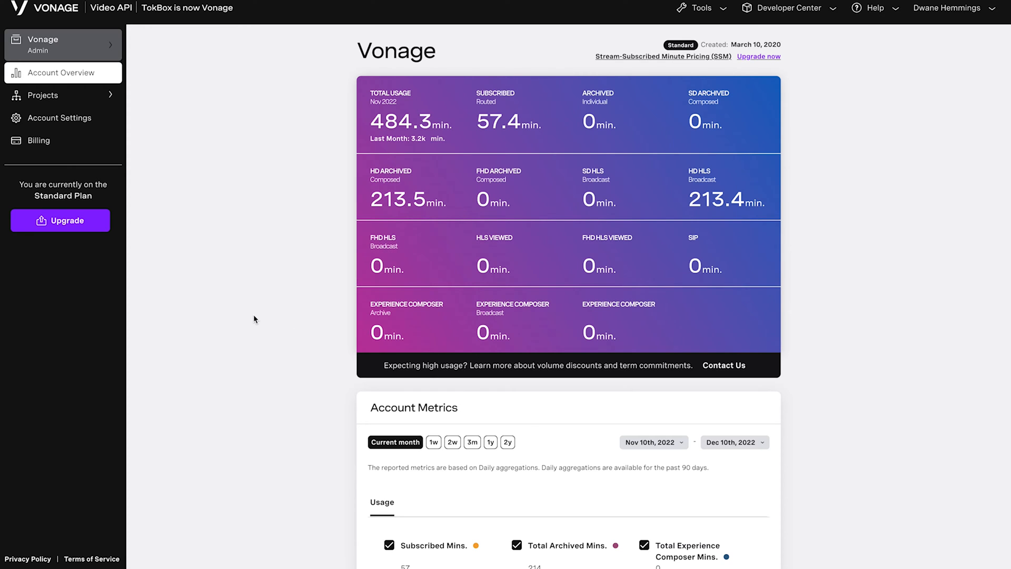
Step: From Account Settings, start adding the Video Express add-on to the account
left_click(56, 119)
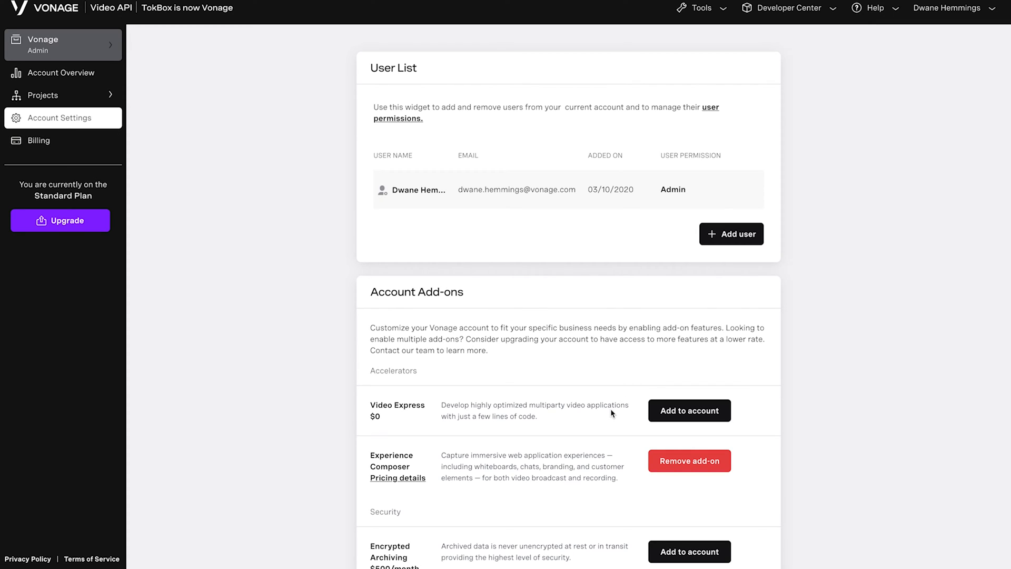
left_click(693, 411)
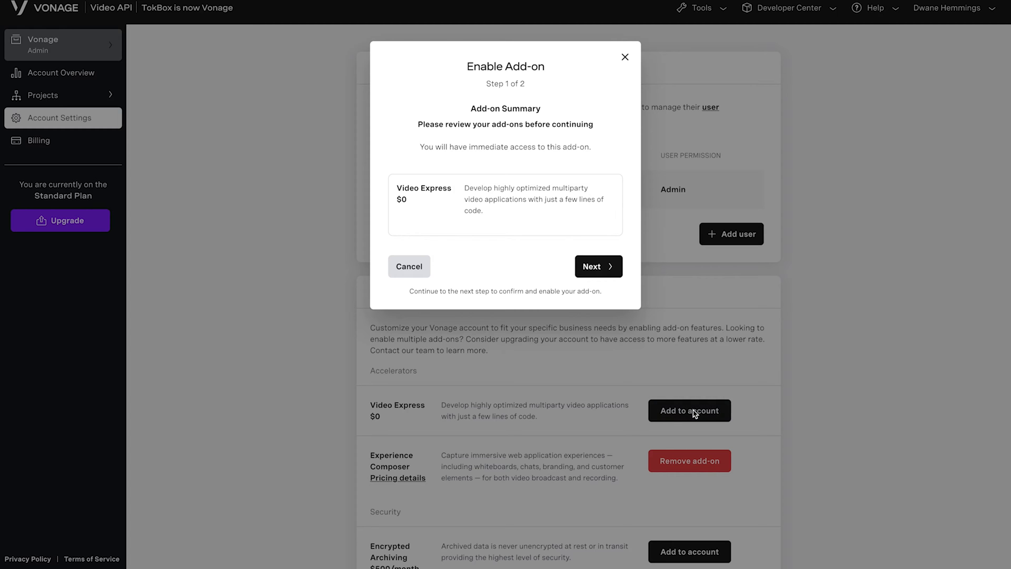
left_click(597, 269)
Step: Confirm with the saved password, accept the fees and terms, and enable Video Express
left_click(499, 247)
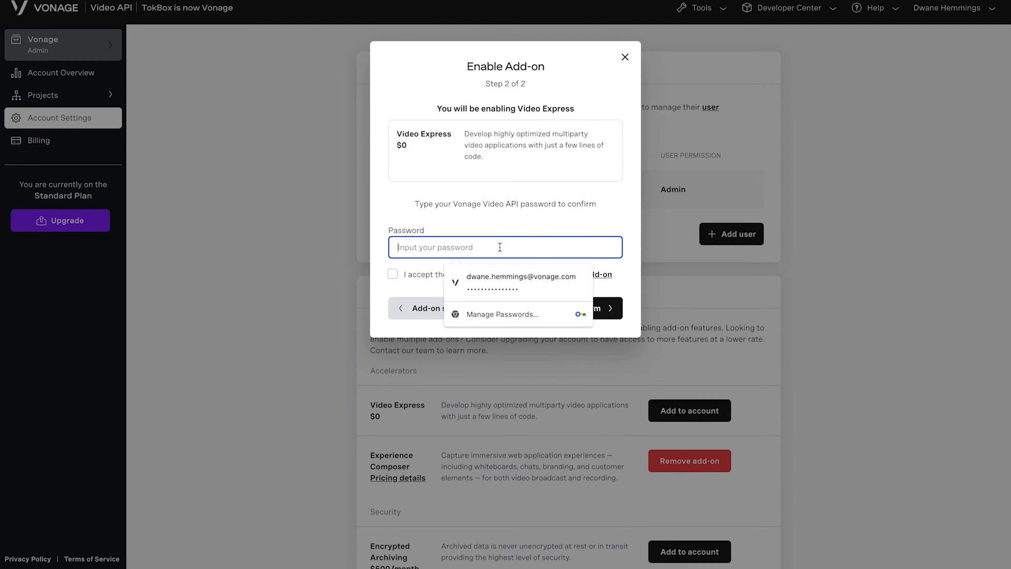
left_click(491, 282)
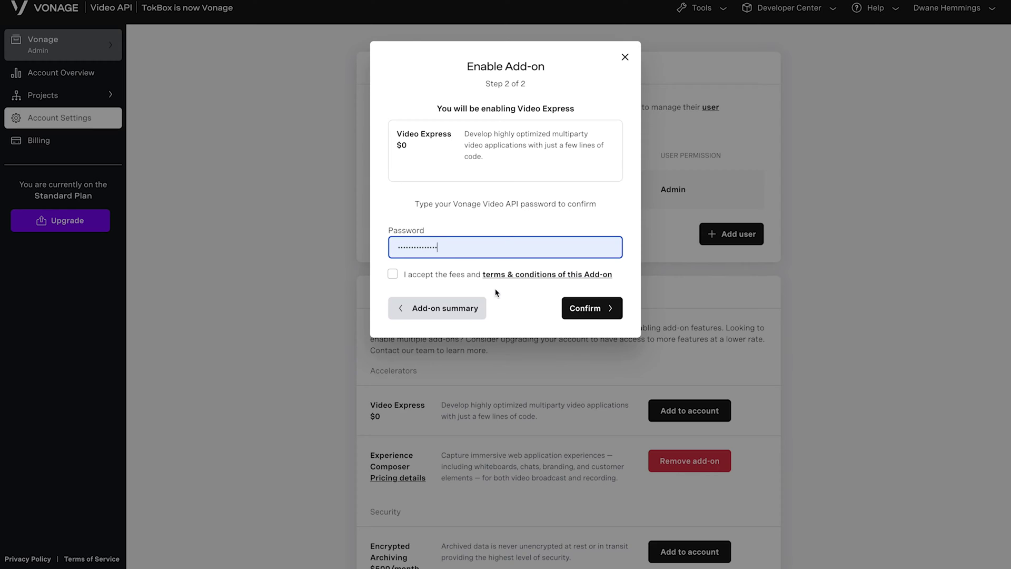
left_click(394, 276)
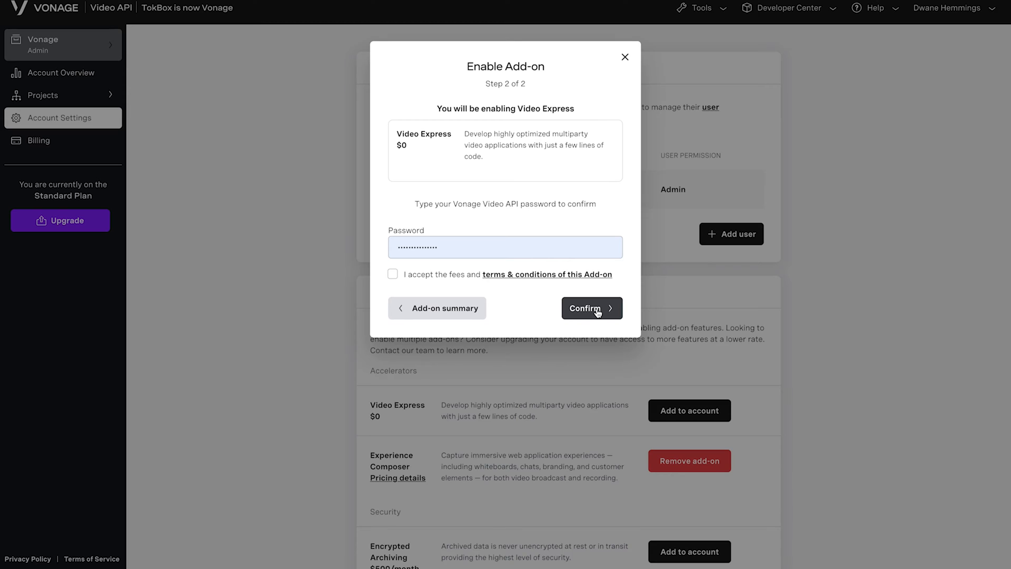
left_click(596, 309)
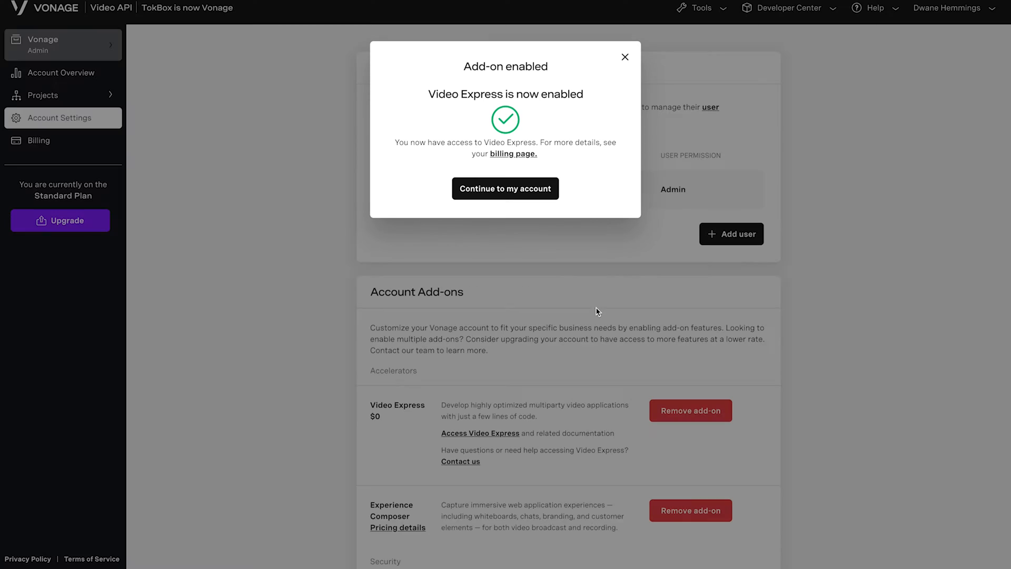
left_click(516, 191)
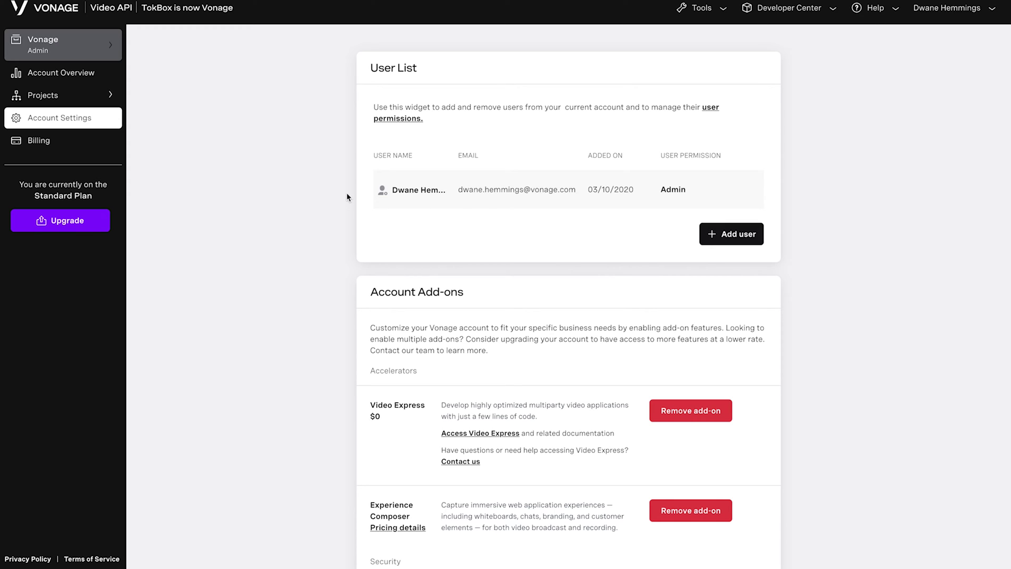
Step: Create a custom Video API project named 'extension demo' with the VP8 codec
left_click(63, 97)
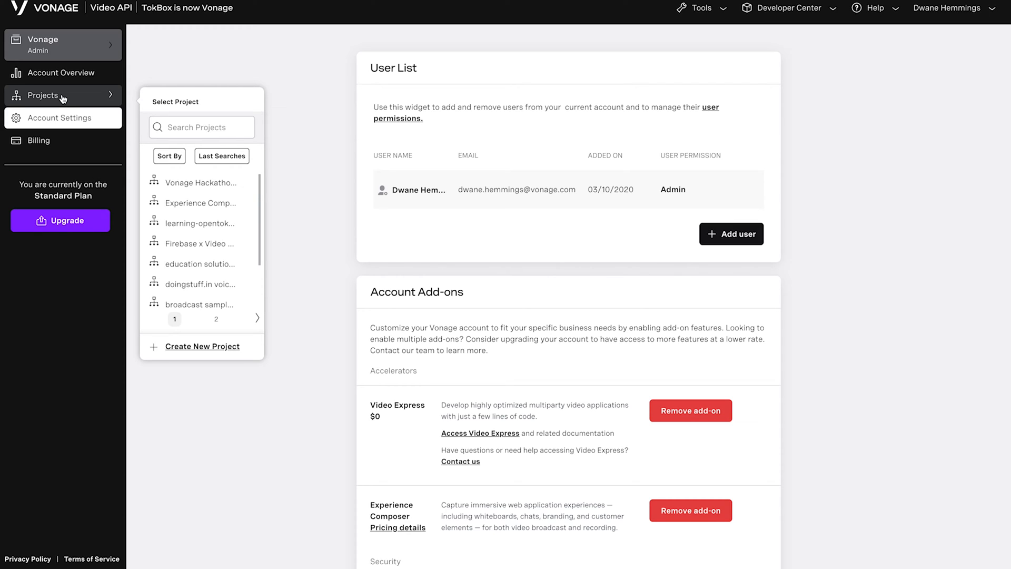
left_click(200, 346)
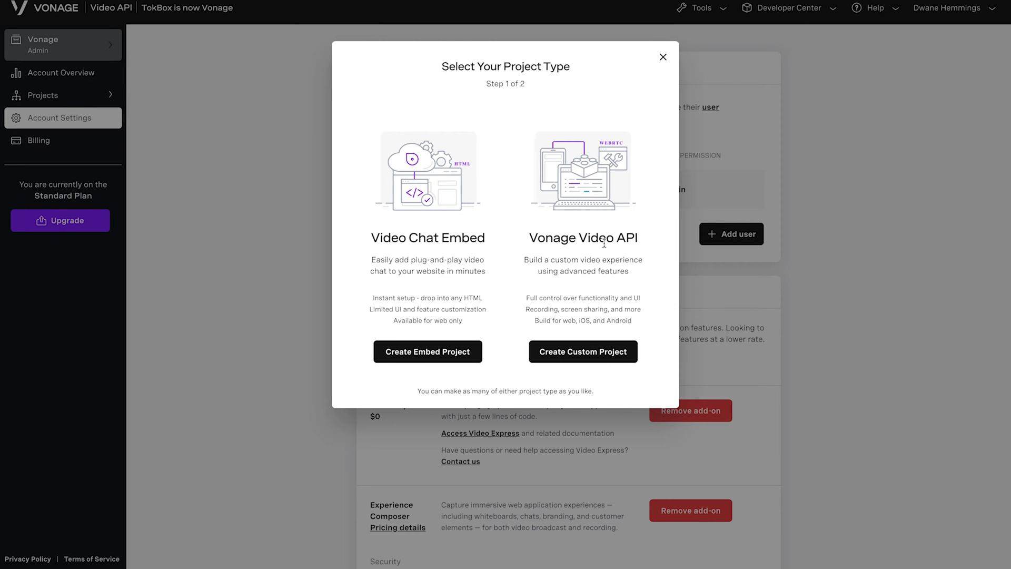
left_click(591, 351)
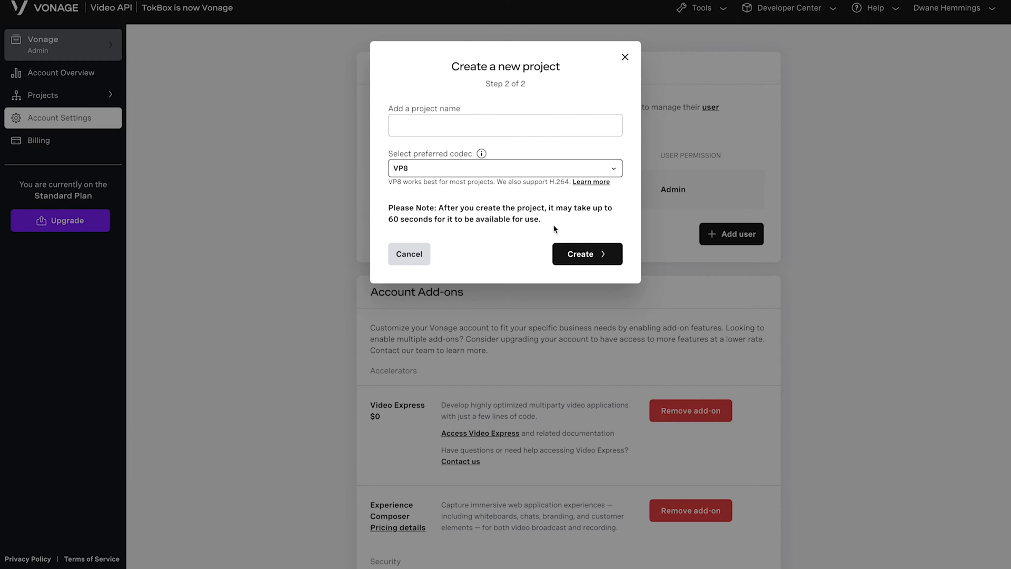
left_click(471, 128)
type("extension demo")
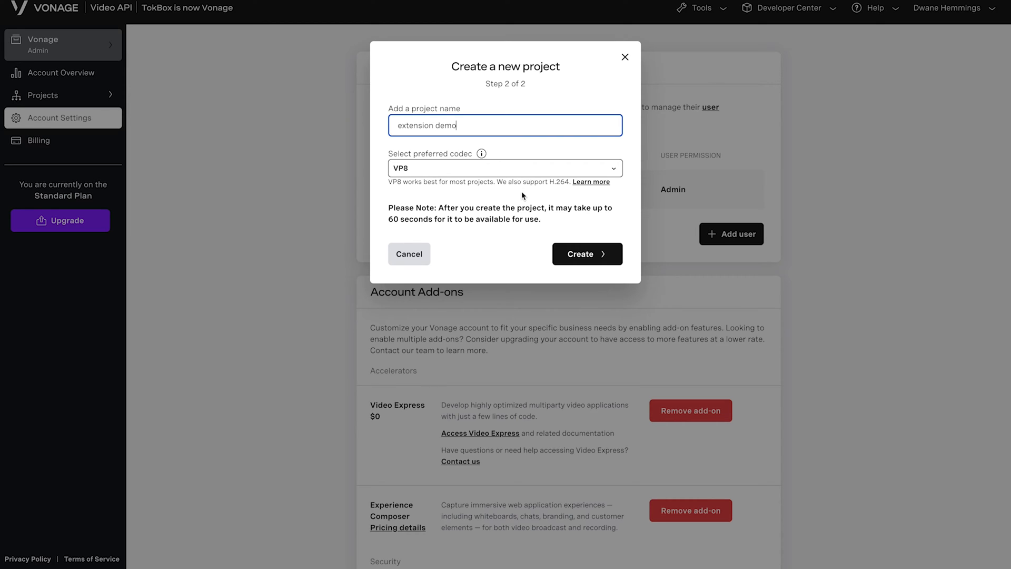
left_click(581, 252)
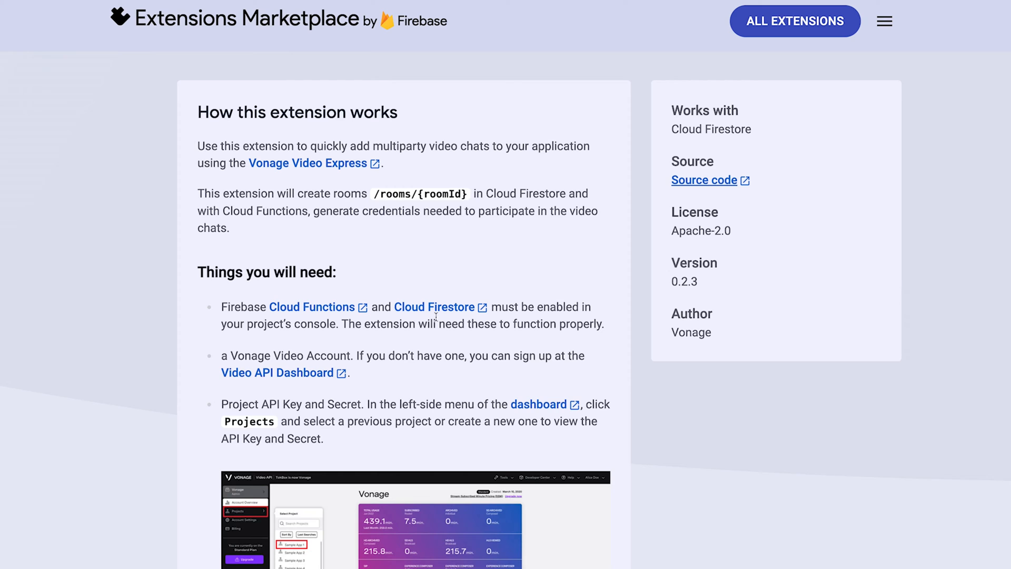
scroll(438, 316, "up", 3)
scroll(438, 316, "up", 2)
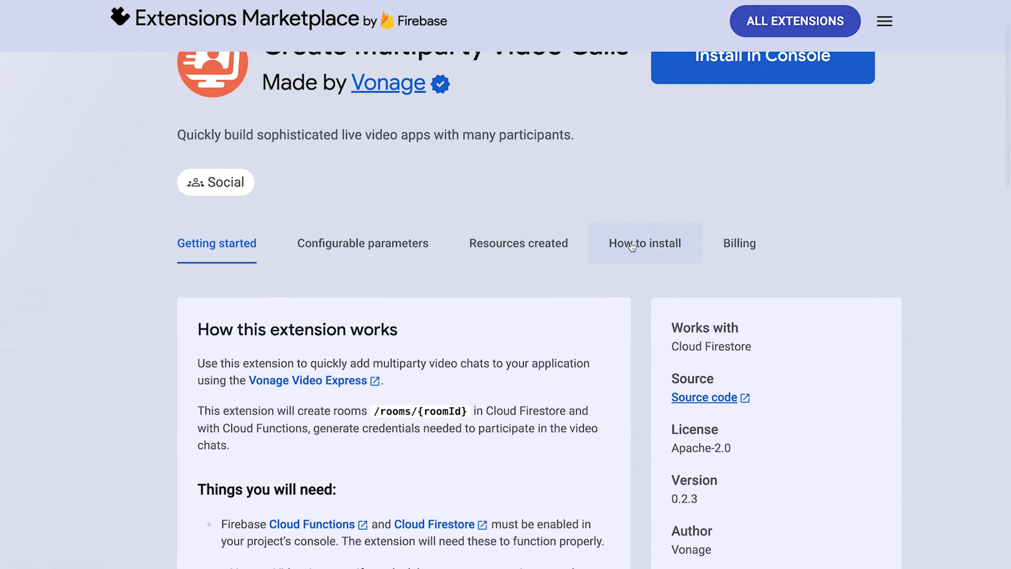
Step: Review the 'How to install' instructions and launch 'Install in Console'
left_click(631, 246)
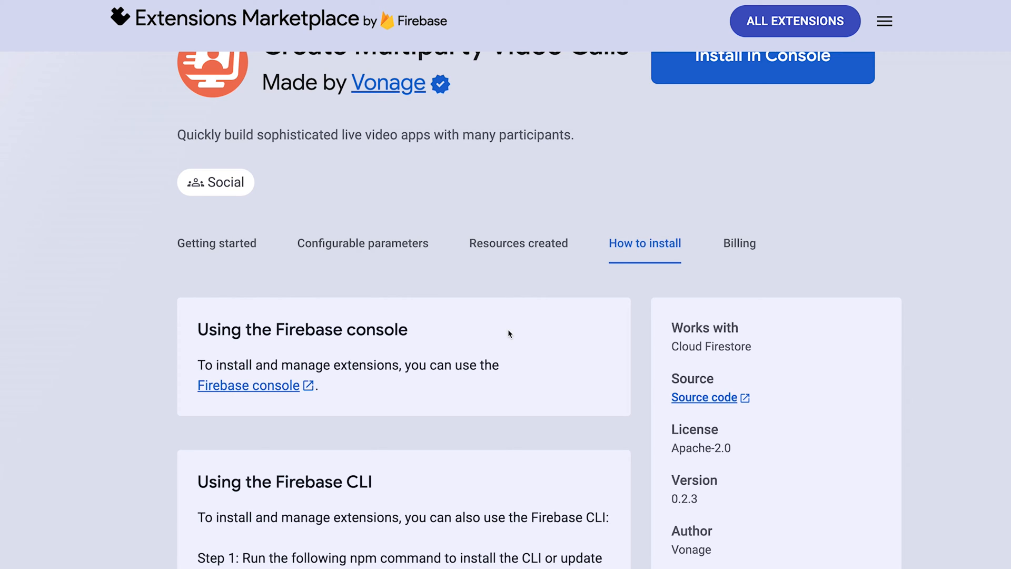
scroll(508, 333, "down", 2)
scroll(509, 333, "down", 2)
scroll(508, 334, "down", 1)
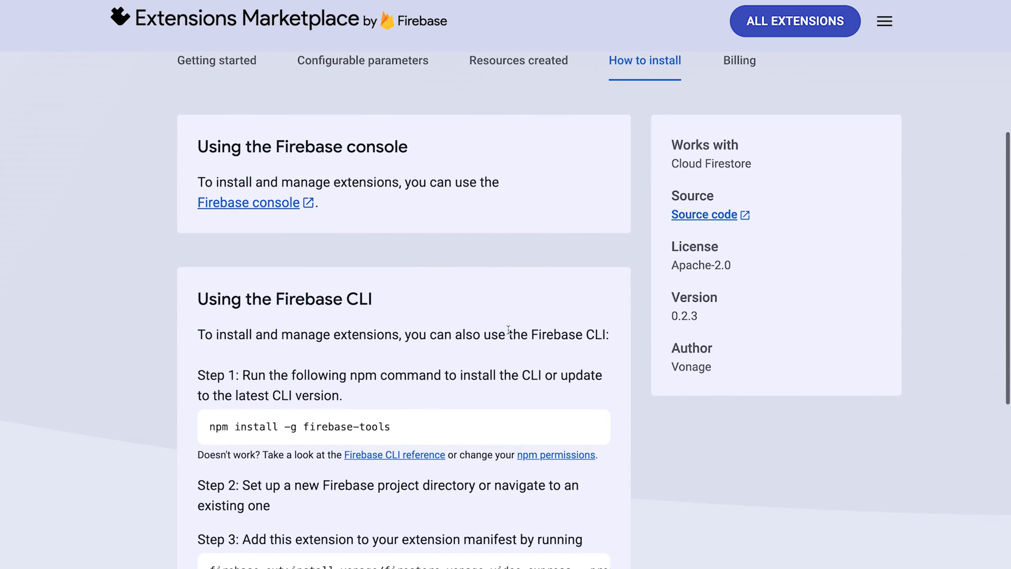
scroll(509, 333, "down", 1)
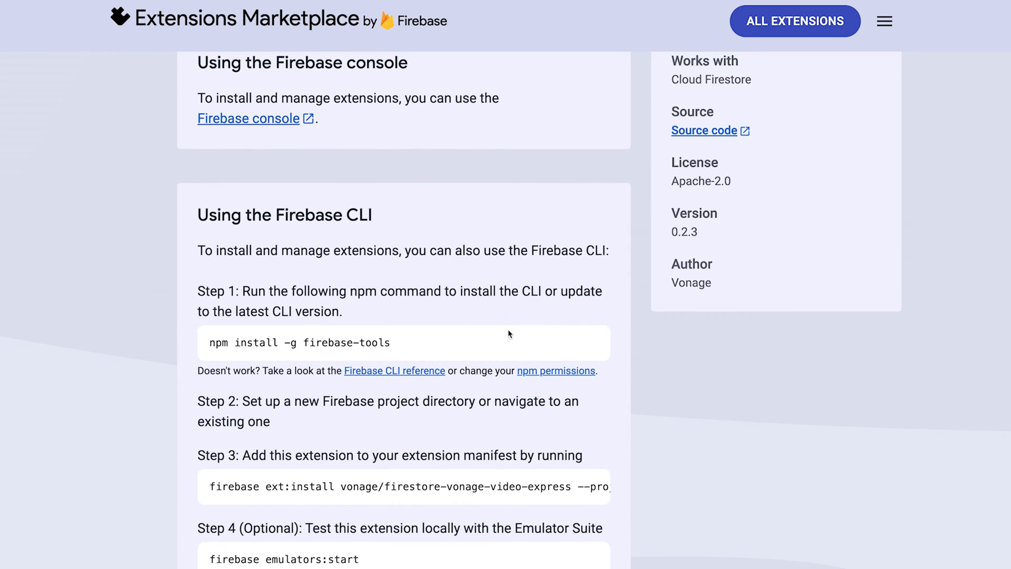
scroll(508, 334, "up", 3)
scroll(508, 333, "up", 3)
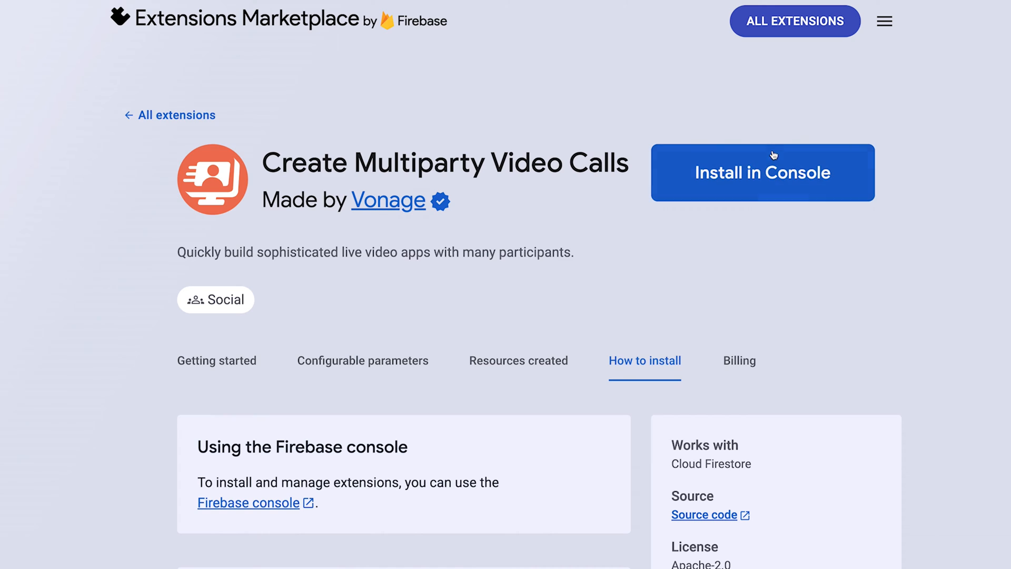
left_click(762, 172)
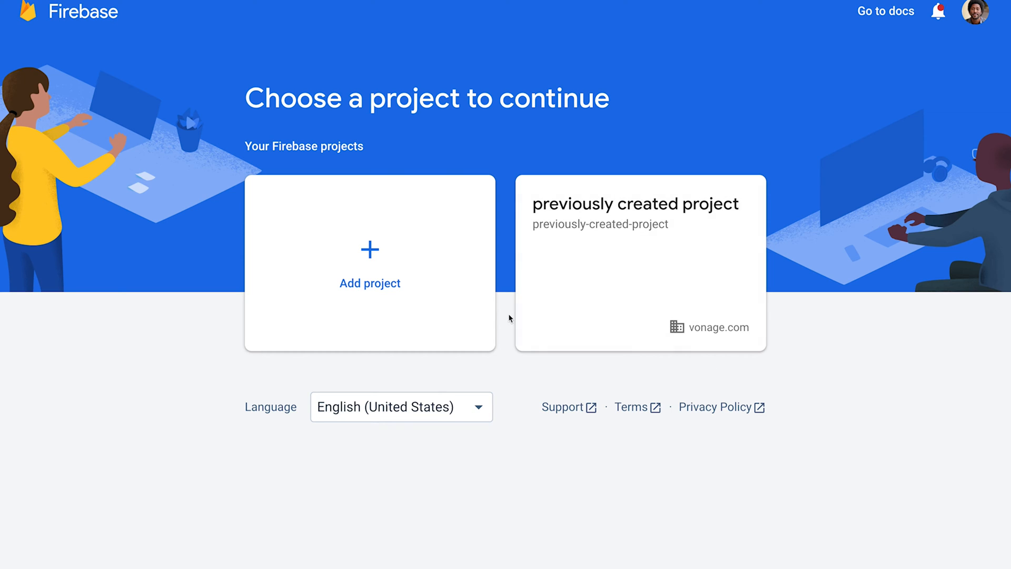
Step: Start a new Firebase project named 'extension demo'
left_click(474, 317)
left_click(383, 336)
type("extension demo")
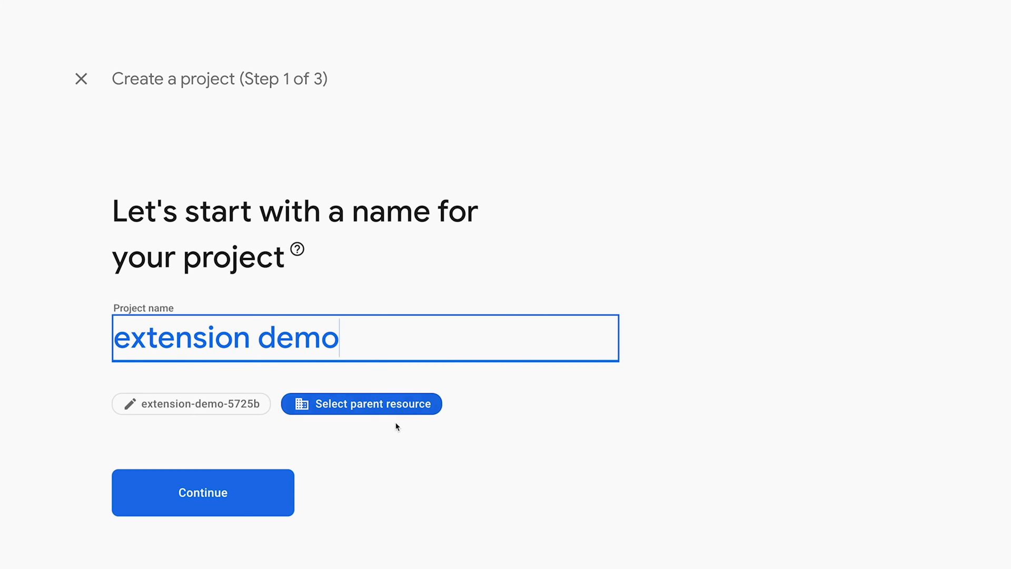
left_click(254, 482)
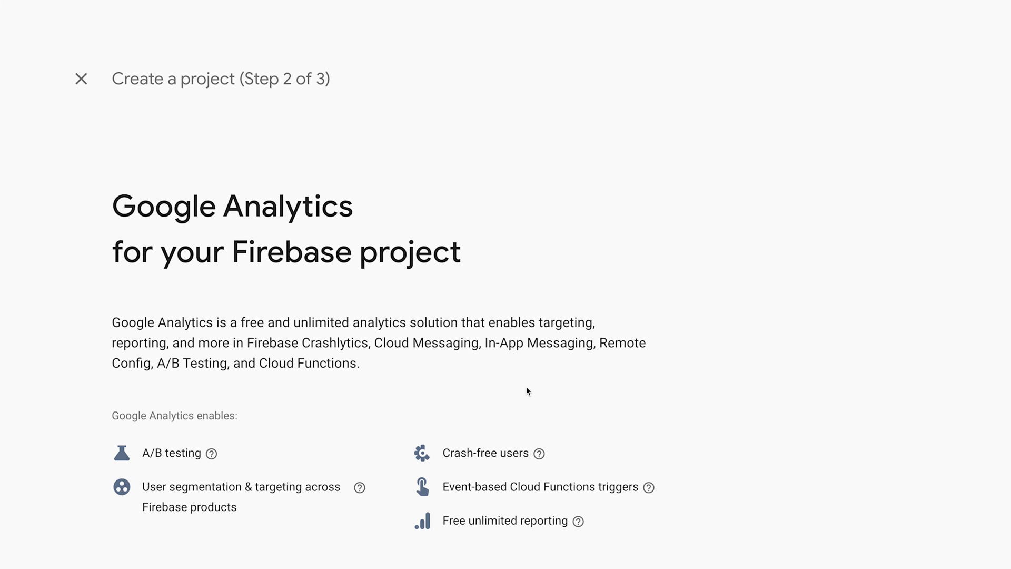
scroll(526, 386, "down", 3)
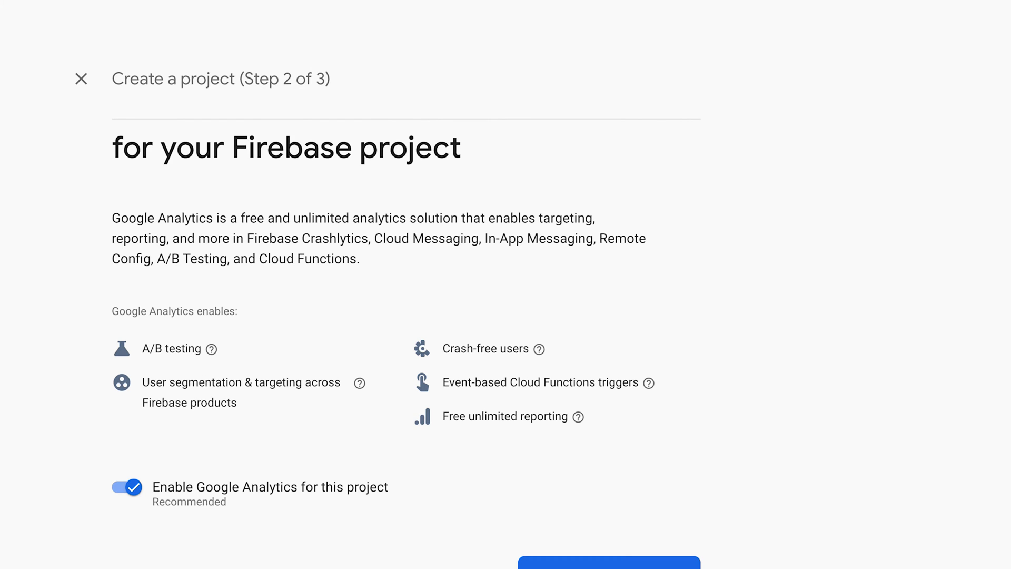
Step: Turn off Google Analytics, create the project and continue to the extension install page
left_click(127, 487)
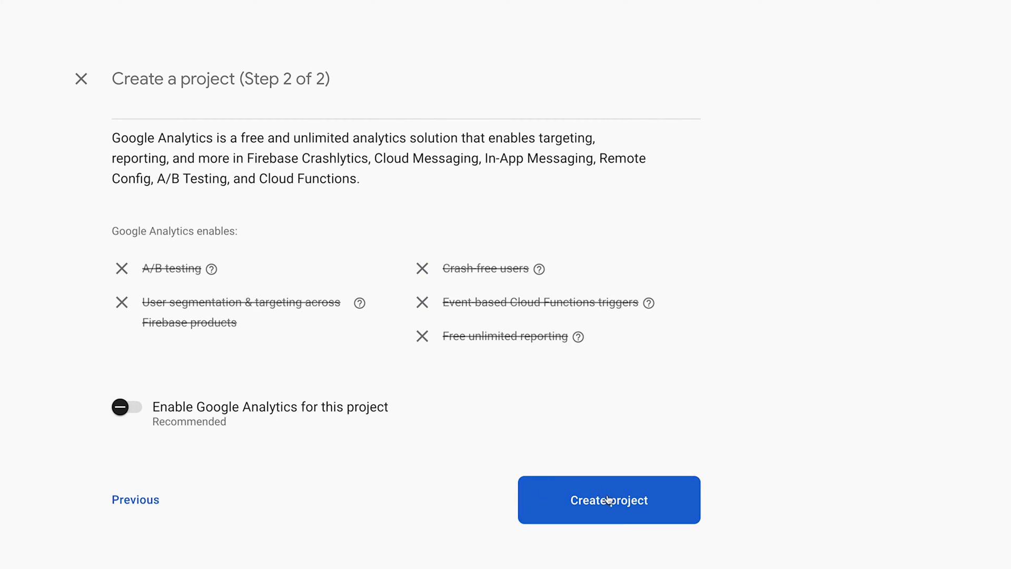
left_click(610, 500)
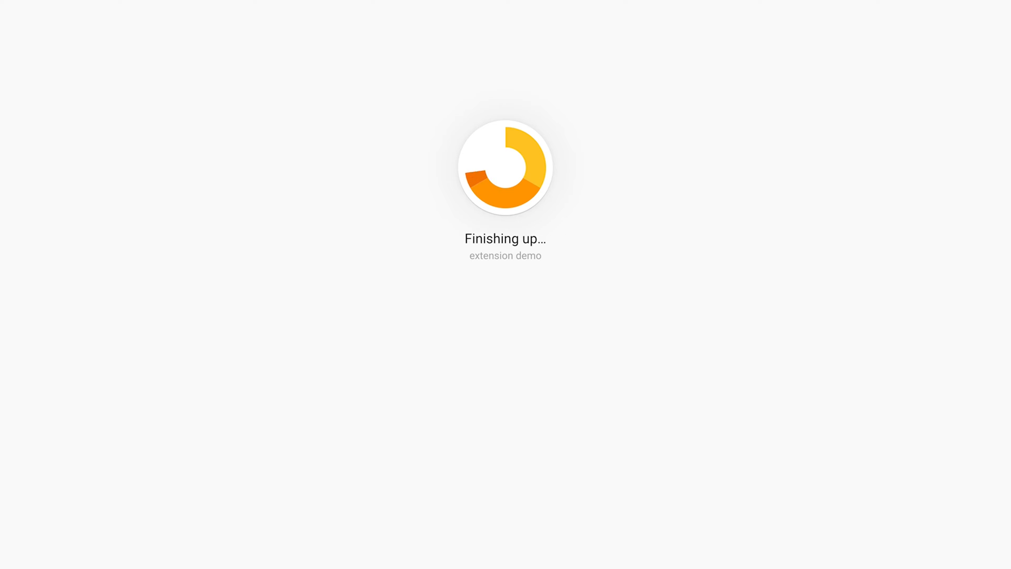
left_click(518, 352)
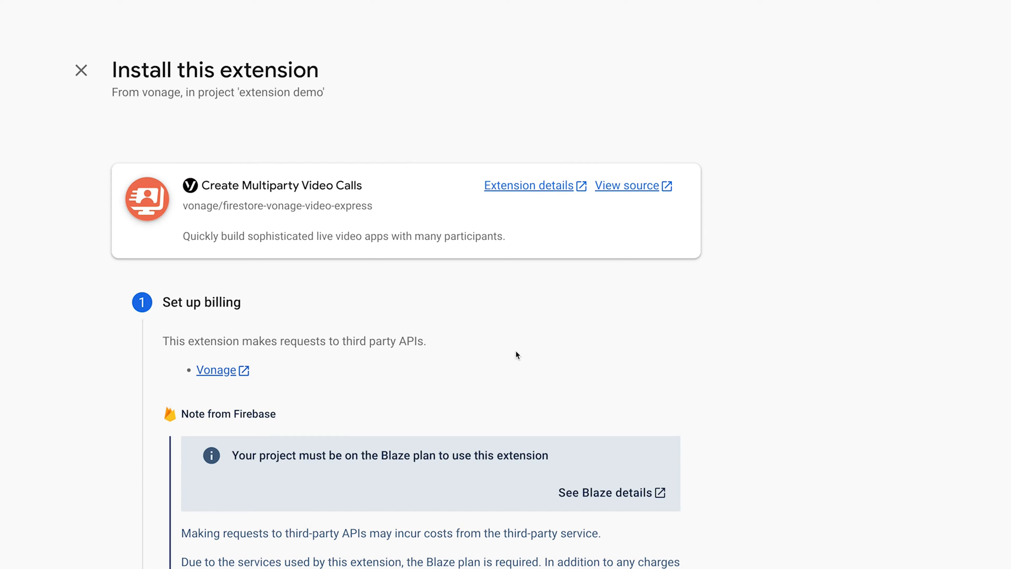
scroll(517, 354, "down", 2)
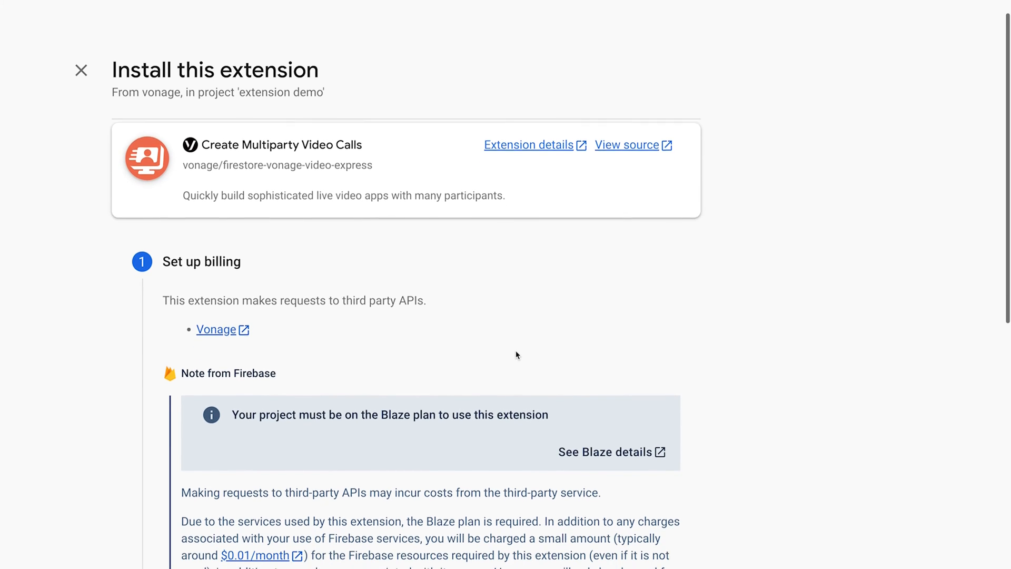
scroll(517, 354, "down", 1)
scroll(517, 354, "down", 1)
scroll(517, 355, "down", 2)
scroll(516, 355, "down", 2)
scroll(517, 355, "down", 2)
Step: Upgrade the project to the Blaze plan with a 100 USD billing budget
left_click(294, 441)
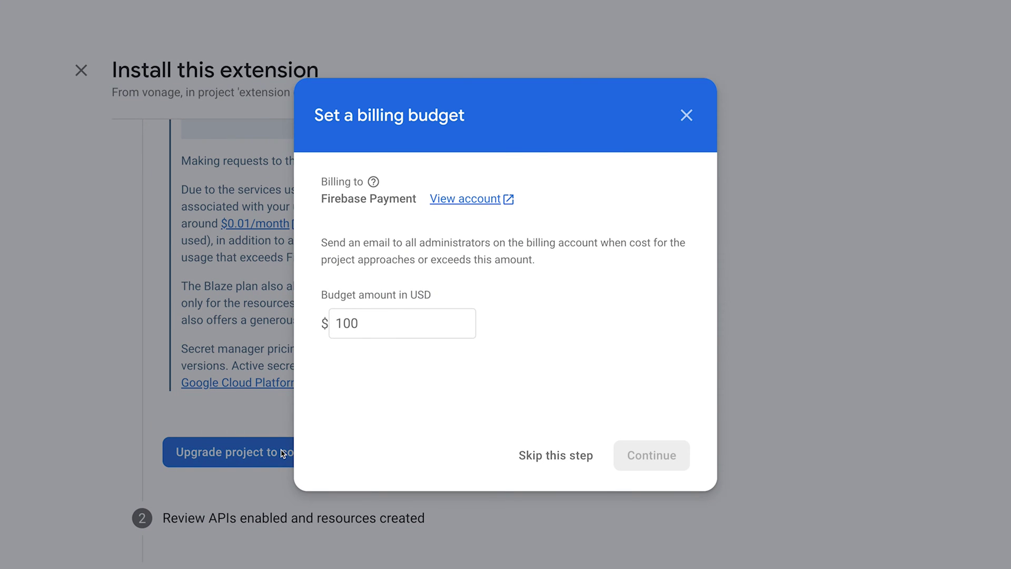
left_click(392, 324)
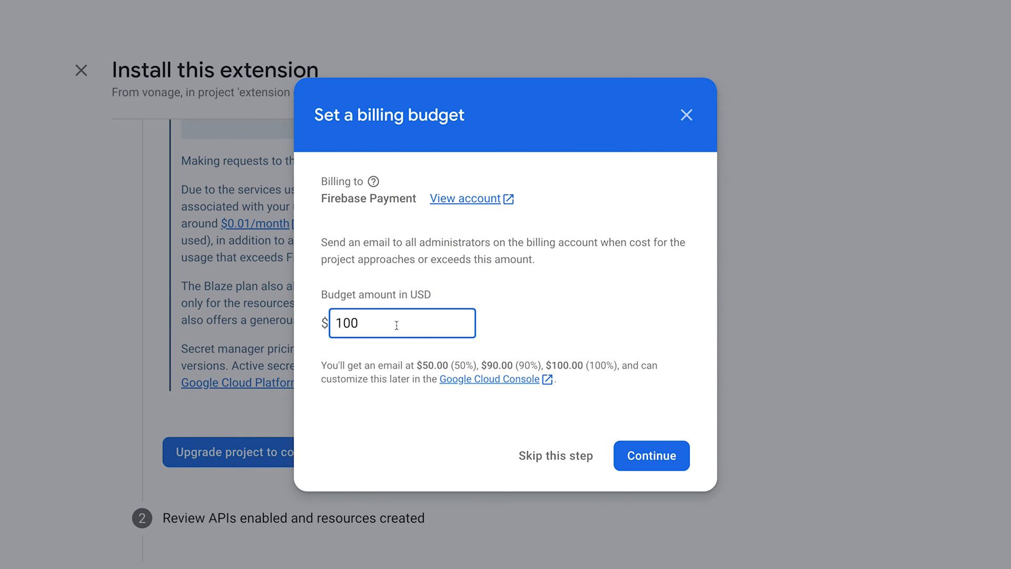
left_click(651, 455)
left_click(649, 456)
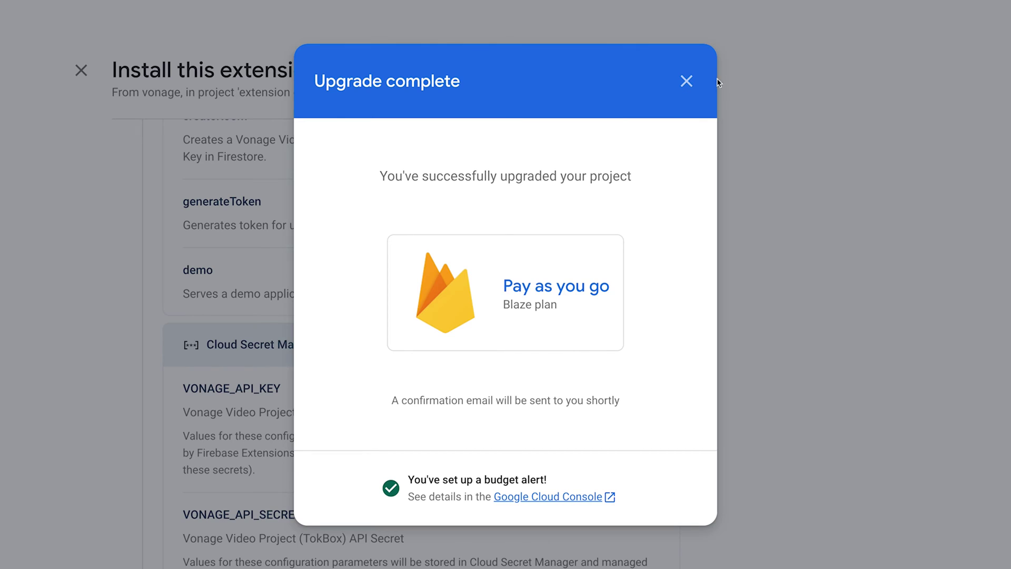
left_click(685, 82)
scroll(678, 227, "up", 3)
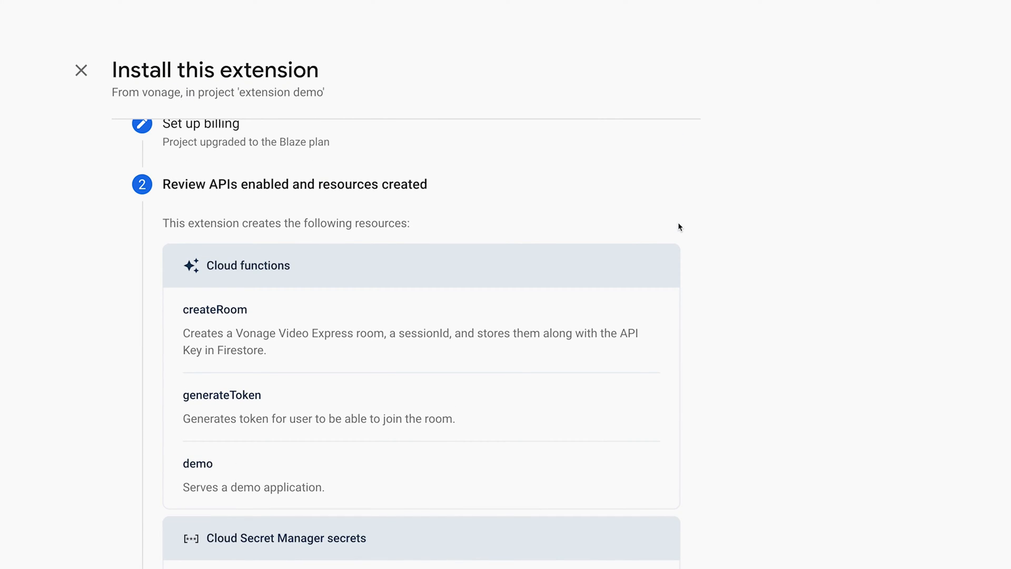
scroll(678, 227, "down", 3)
scroll(678, 227, "down", 3)
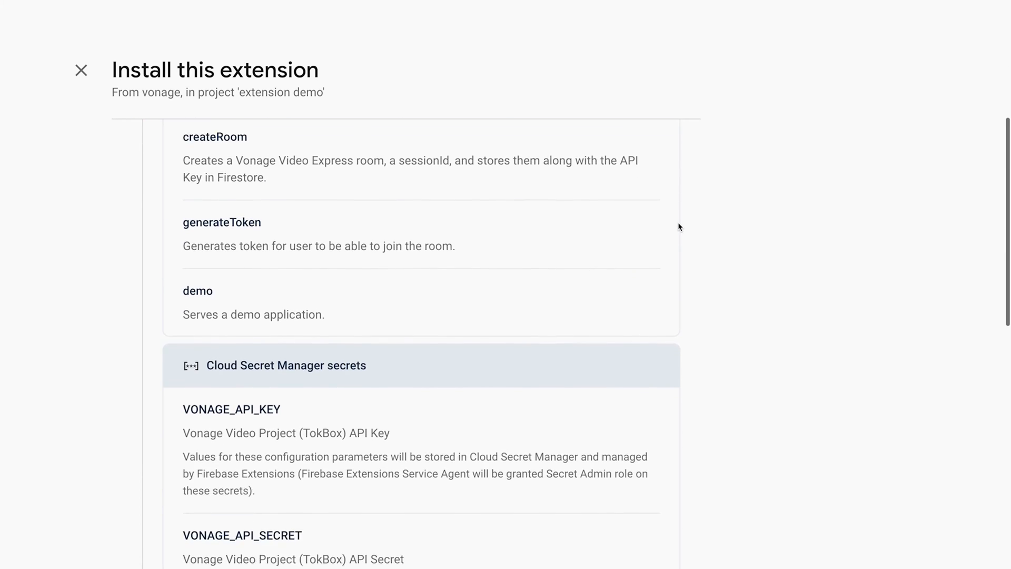
scroll(677, 227, "down", 3)
scroll(678, 227, "down", 3)
scroll(678, 226, "down", 1)
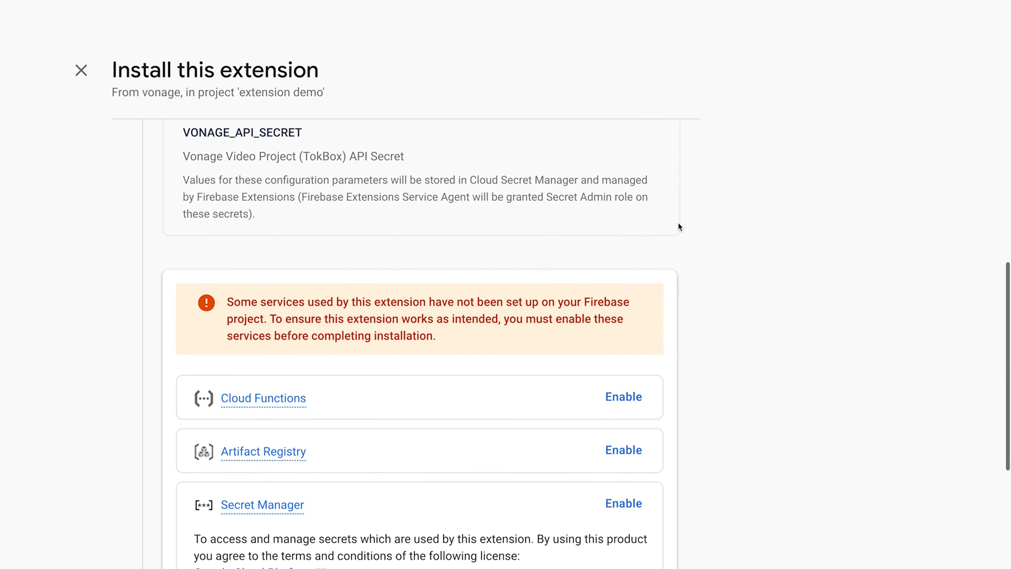
scroll(677, 227, "down", 1)
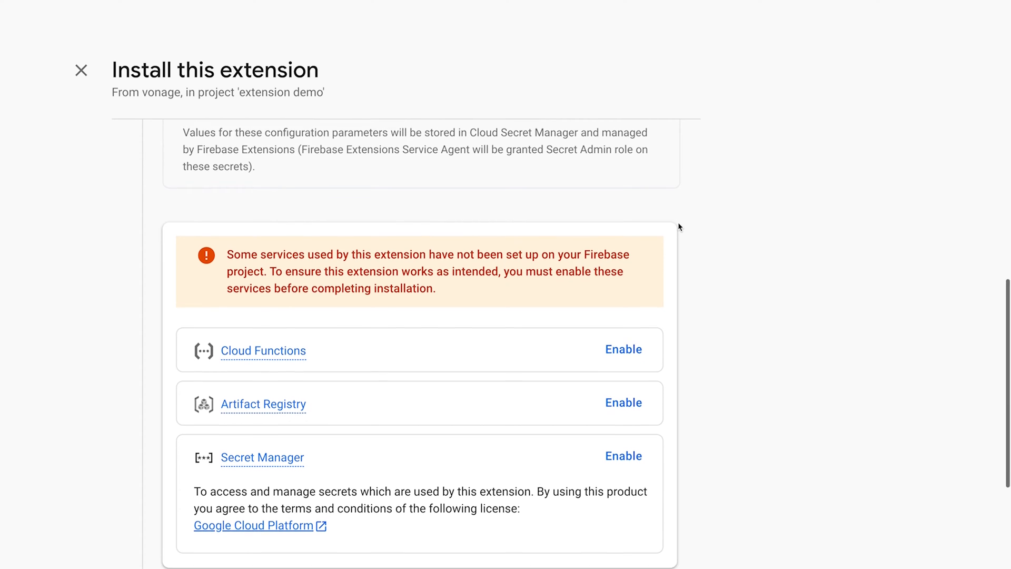
scroll(679, 227, "down", 1)
Step: Enable Cloud Functions, Artifact Registry and Secret Manager, then advance to access review
left_click(623, 294)
left_click(624, 348)
left_click(623, 402)
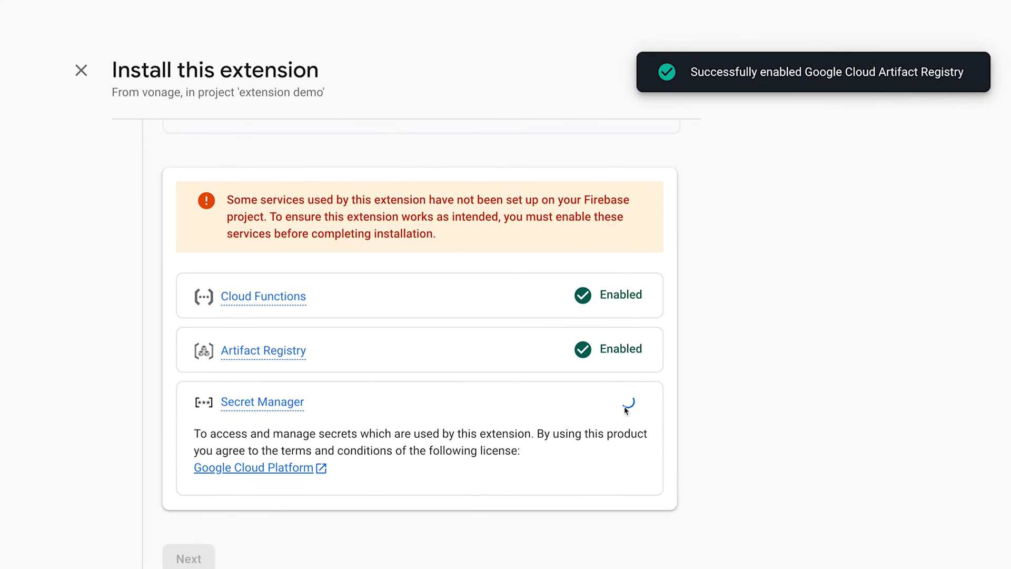
scroll(731, 395, "down", 2)
left_click(188, 438)
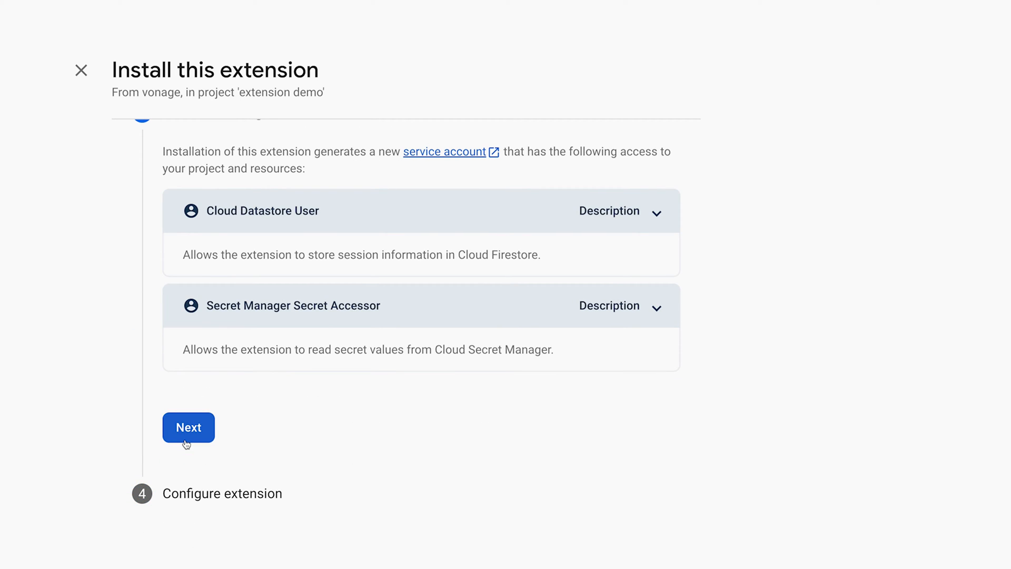
scroll(184, 439, "up", 1)
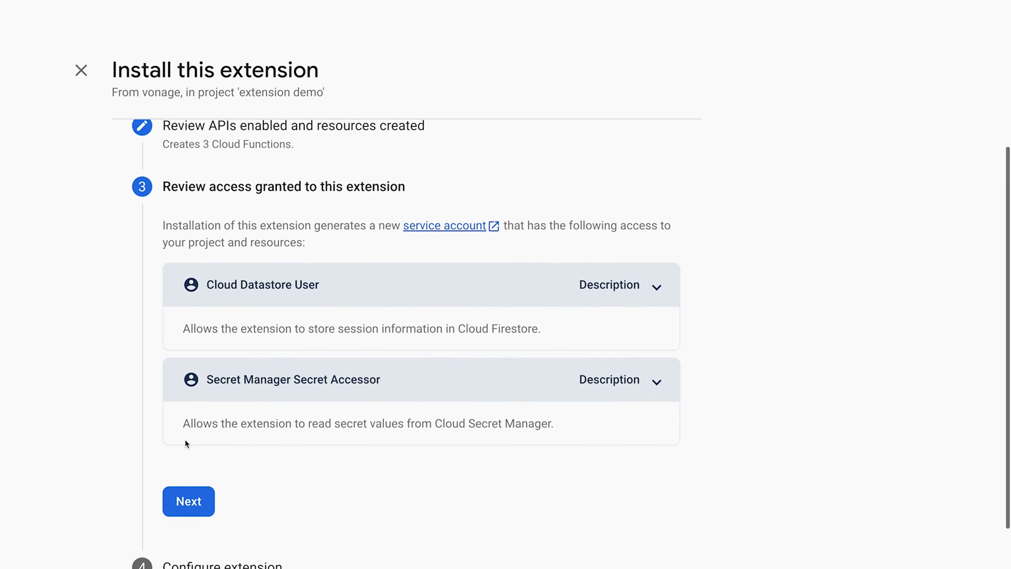
Step: Configure the extension with the Vonage API key and secret saved as secrets
left_click(190, 502)
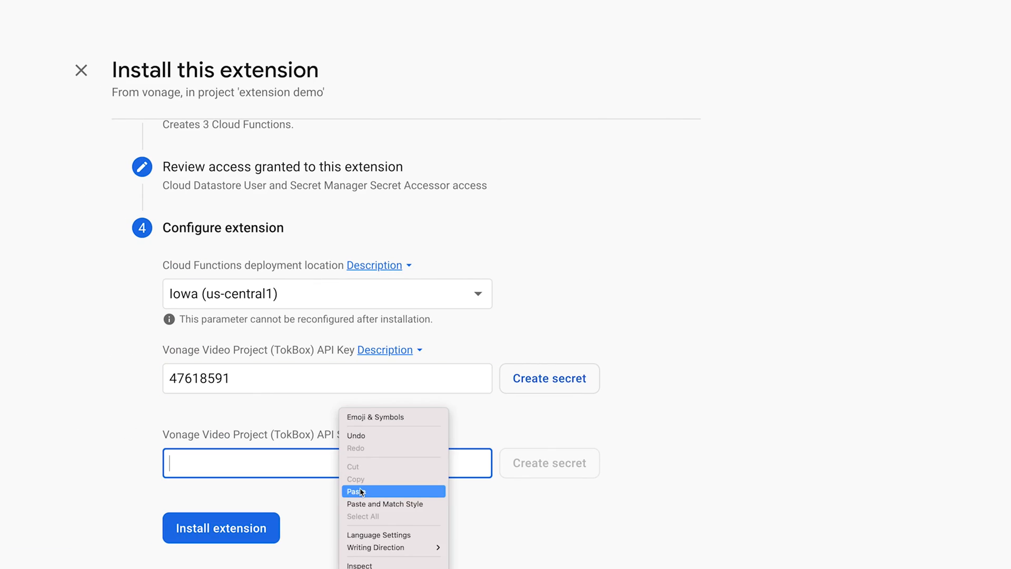
left_click(549, 463)
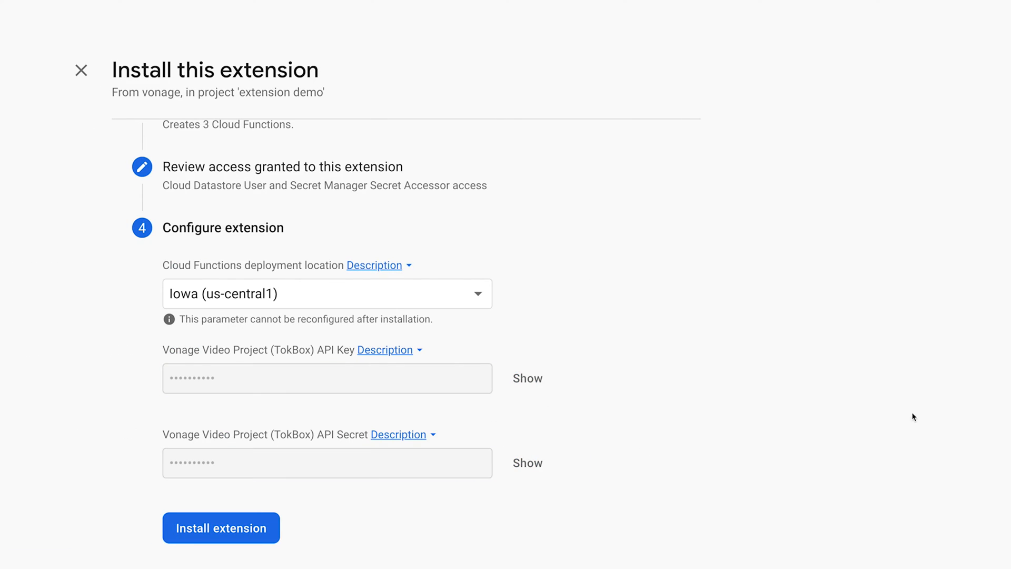
Step: Install the extension and select the security-rules snippet in its getting-started guide
left_click(228, 525)
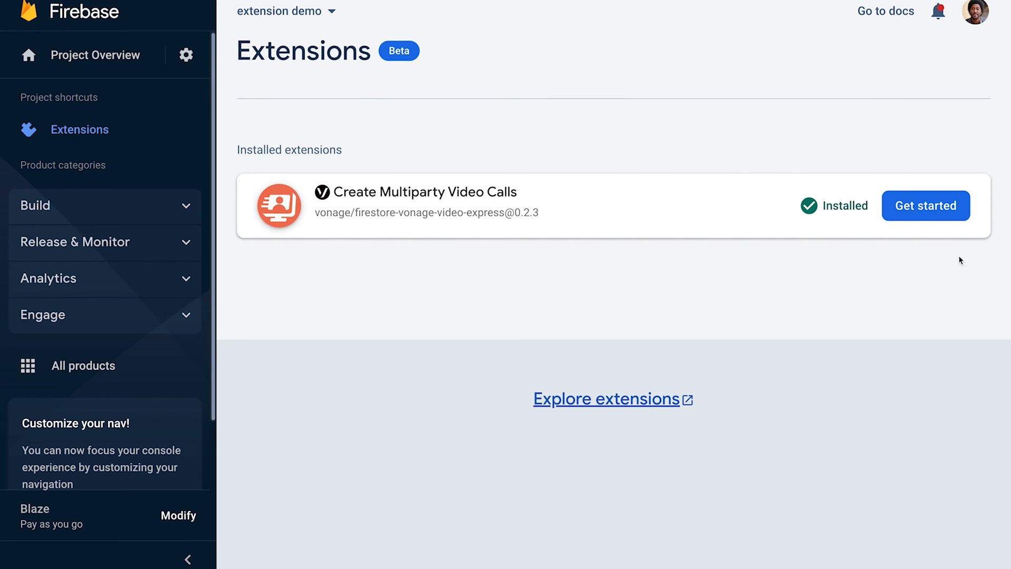
left_click(923, 213)
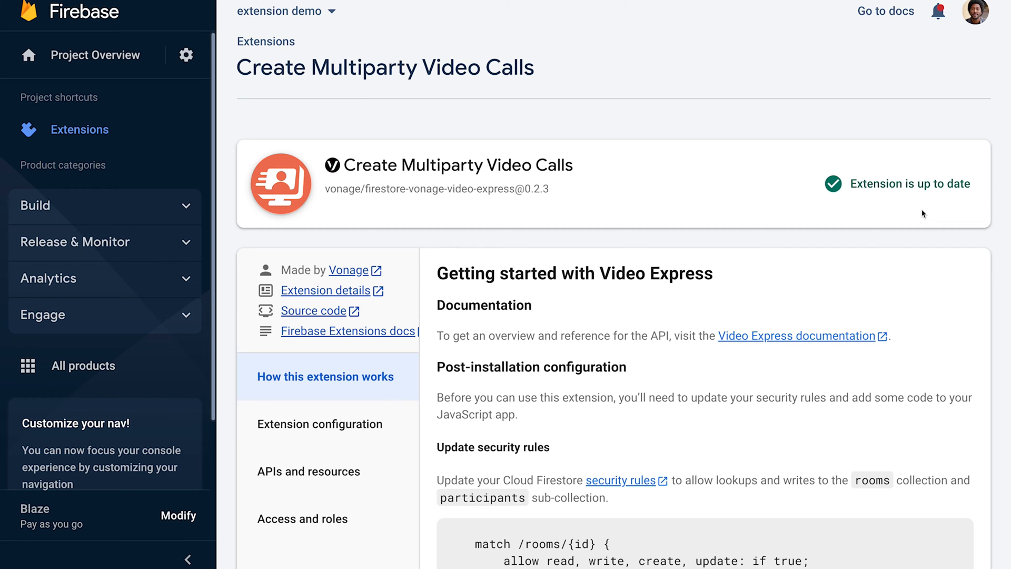
scroll(836, 348, "down", 3)
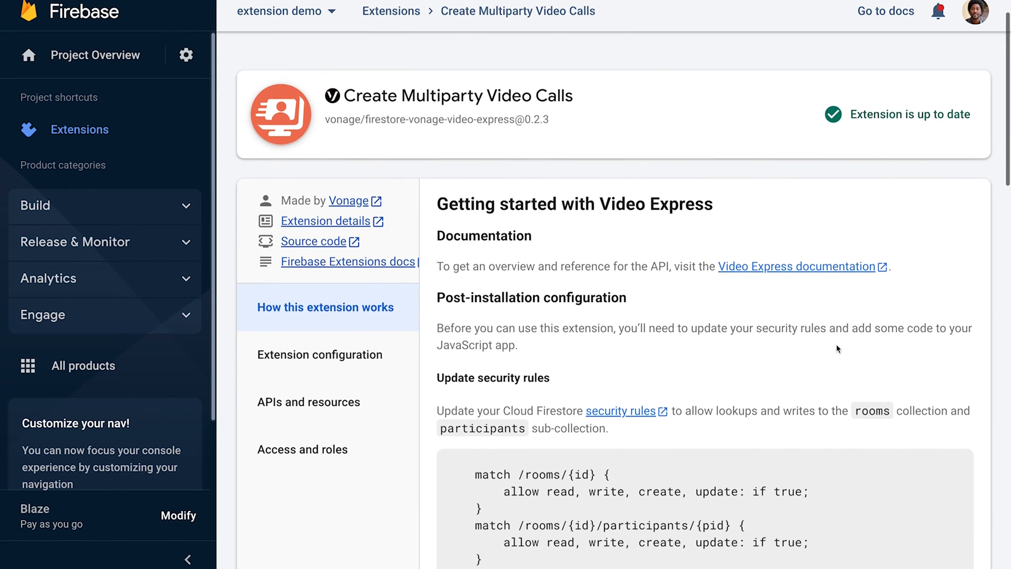
scroll(836, 348, "down", 2)
scroll(836, 348, "down", 2)
scroll(836, 348, "down", 1)
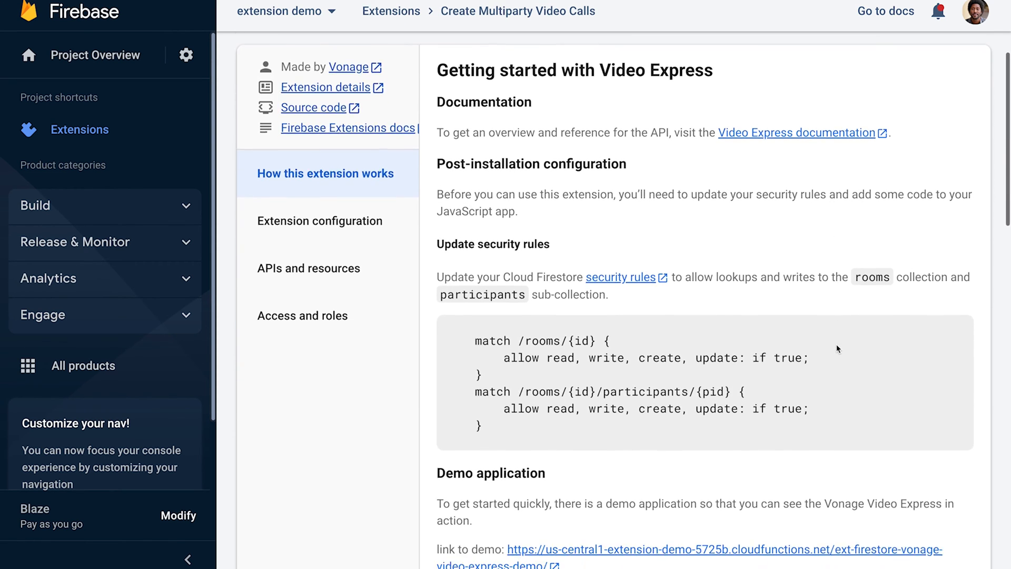
scroll(836, 347, "down", 1)
left_click_drag(474, 300, 521, 386)
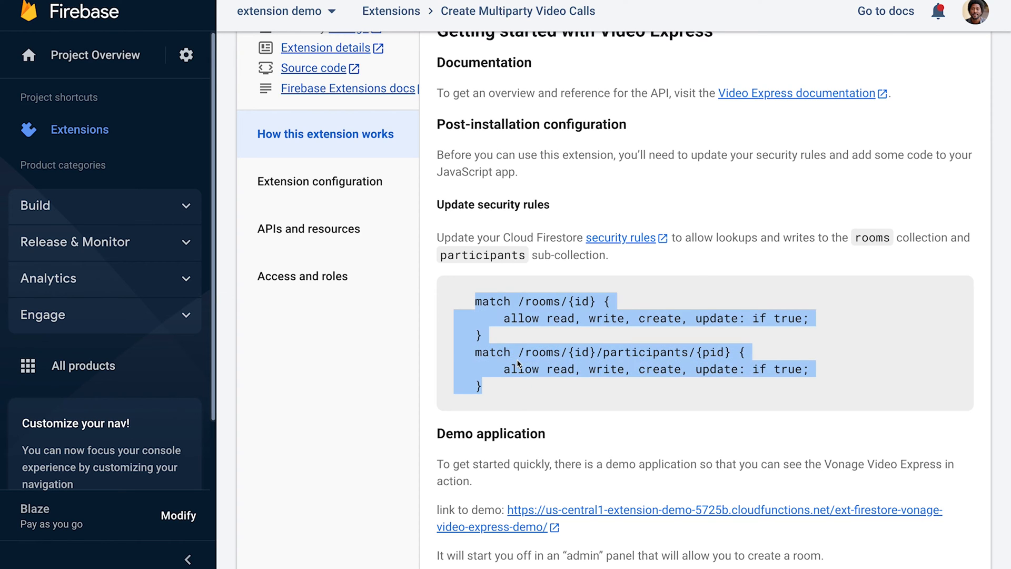
right_click(519, 365)
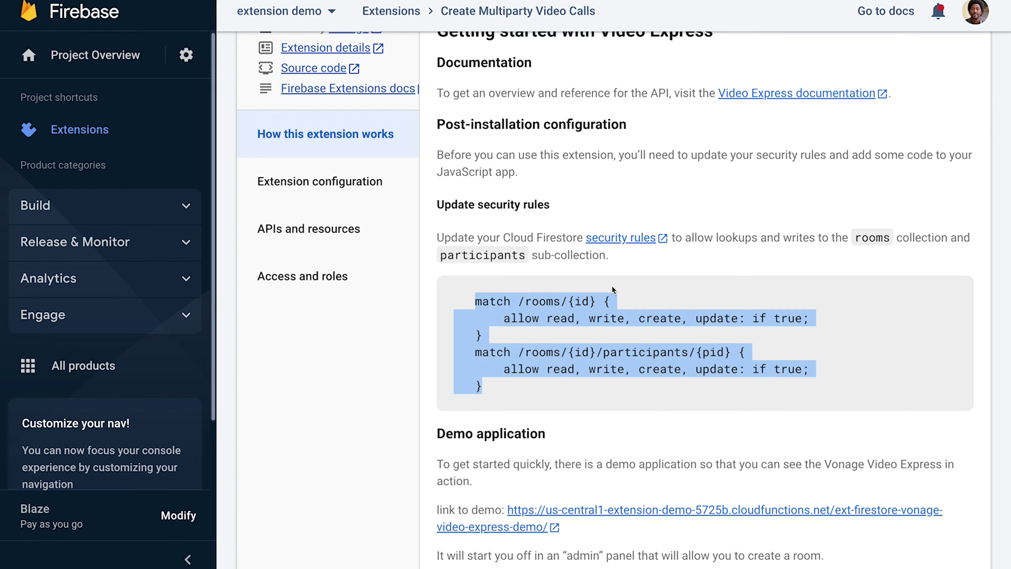
Step: Copy the security rules and reopen the 'extension demo' project
left_click(544, 392)
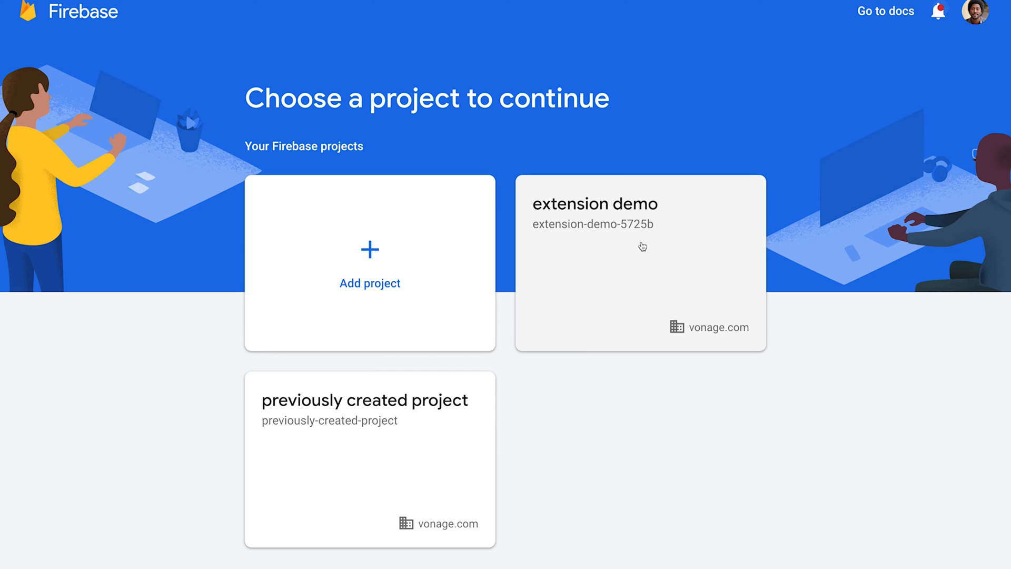
left_click(612, 206)
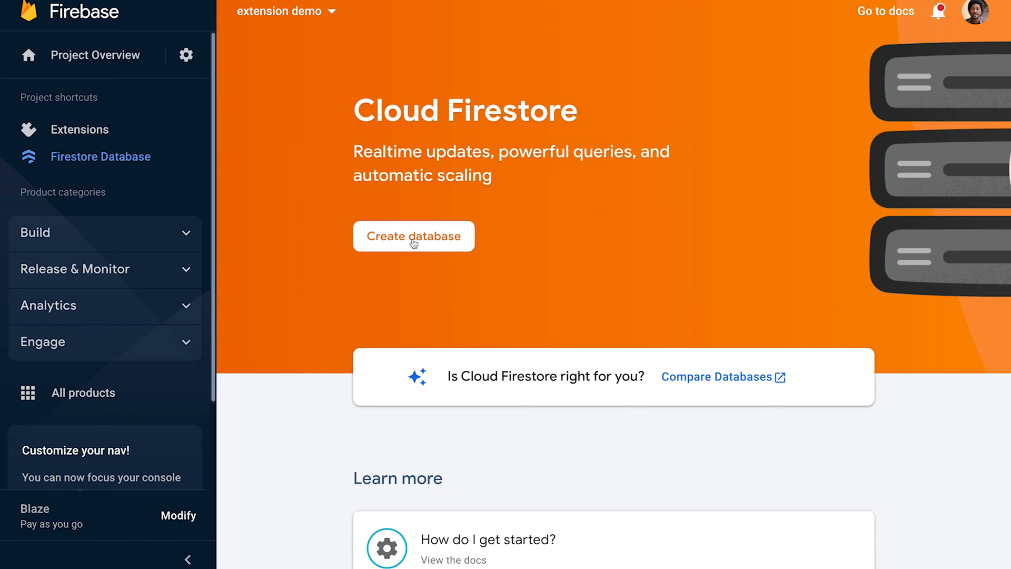
Step: Create a Cloud Firestore database in production mode at nam5 (United States)
left_click(414, 240)
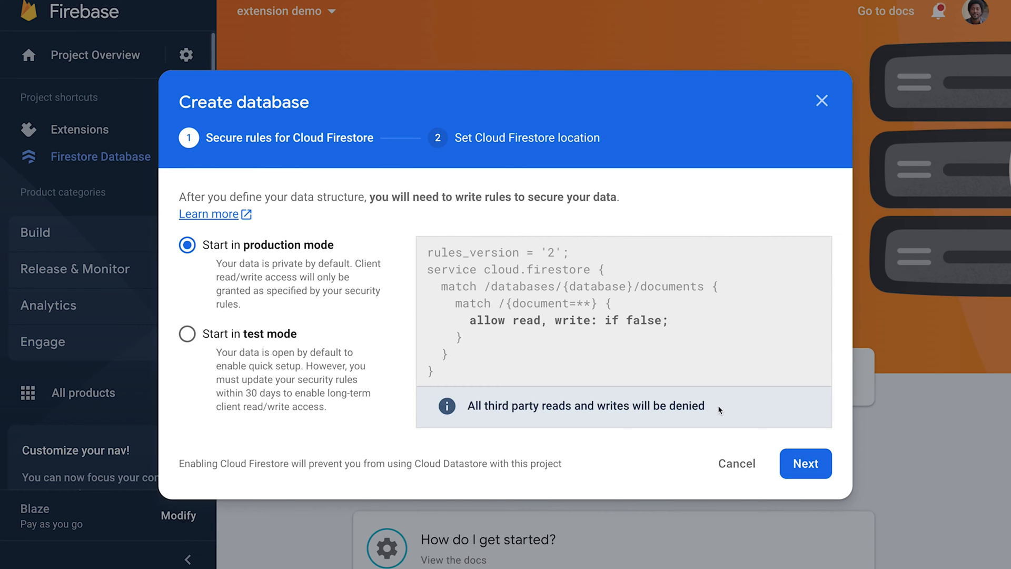
left_click(806, 462)
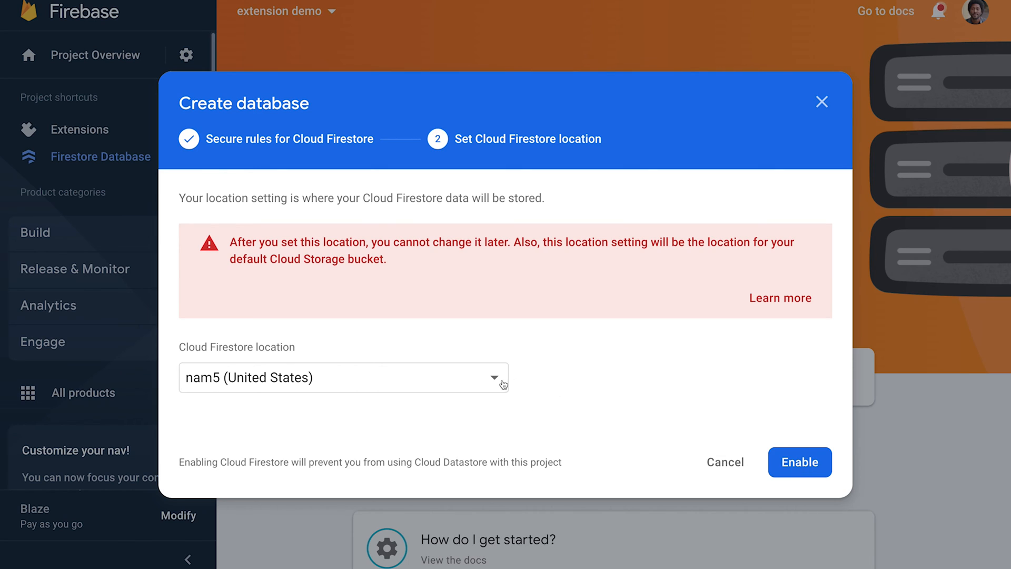
left_click(795, 462)
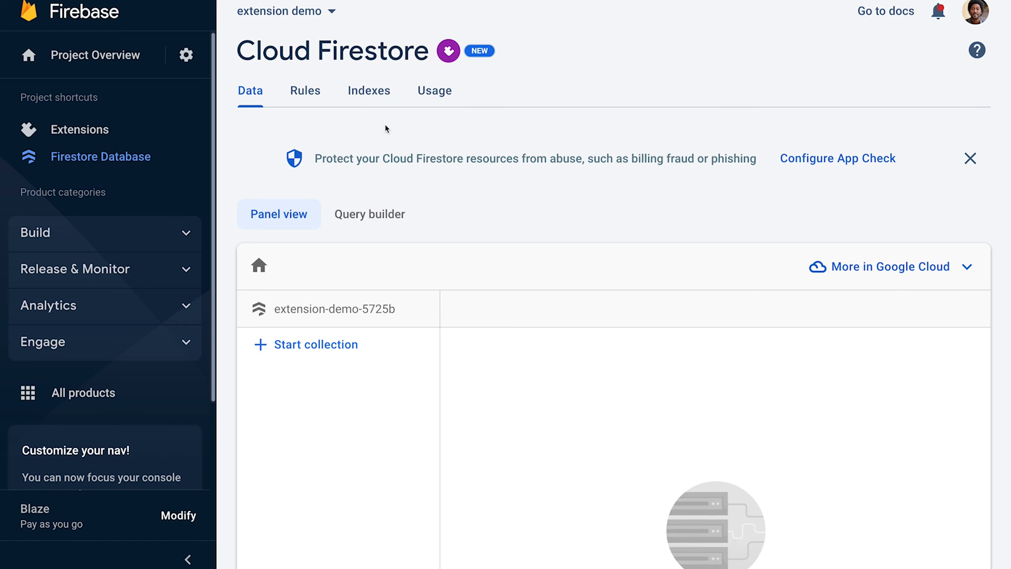
Step: Replace the default match block in the Rules editor with the extension's rooms rules
left_click(305, 90)
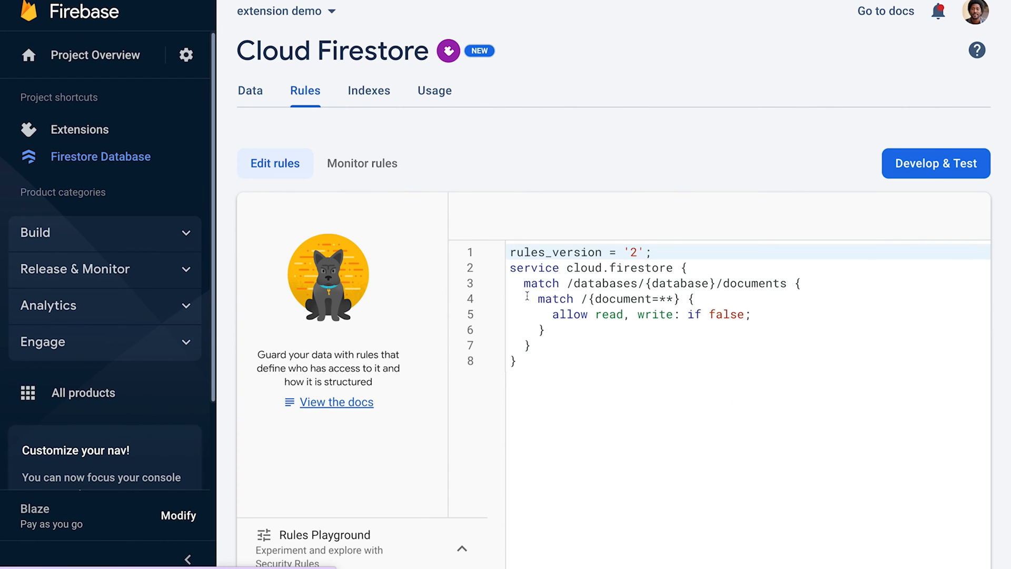
left_click_drag(537, 299, 545, 330)
key("ctrl+v")
key("shift+Tab")
Step: Fix the closing braces onto separate lines and publish the updated Firestore rules
left_click(549, 376)
key("Return")
key("BackSpace")
left_click(655, 215)
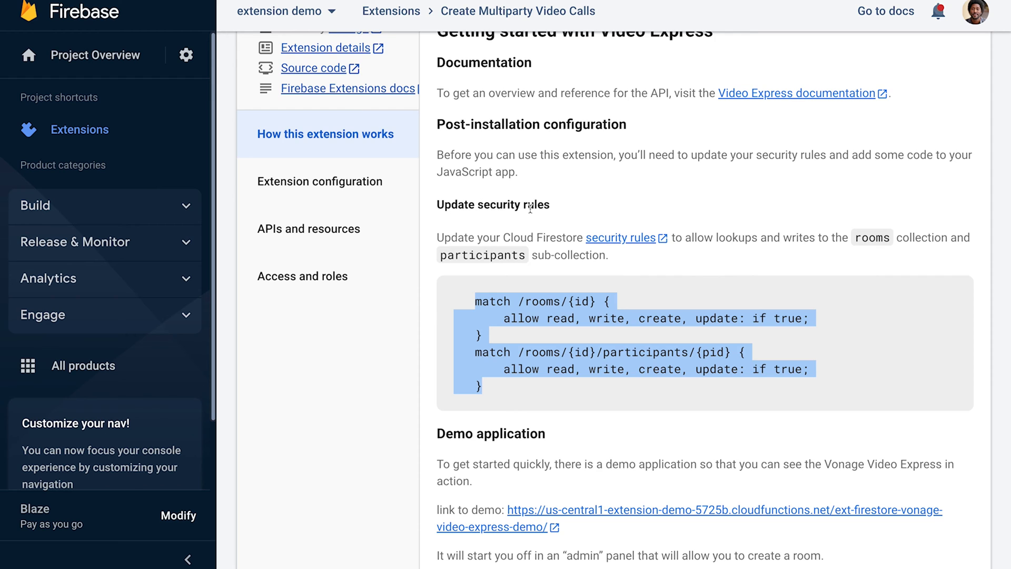
scroll(529, 207, "down", 2)
scroll(529, 207, "down", 1)
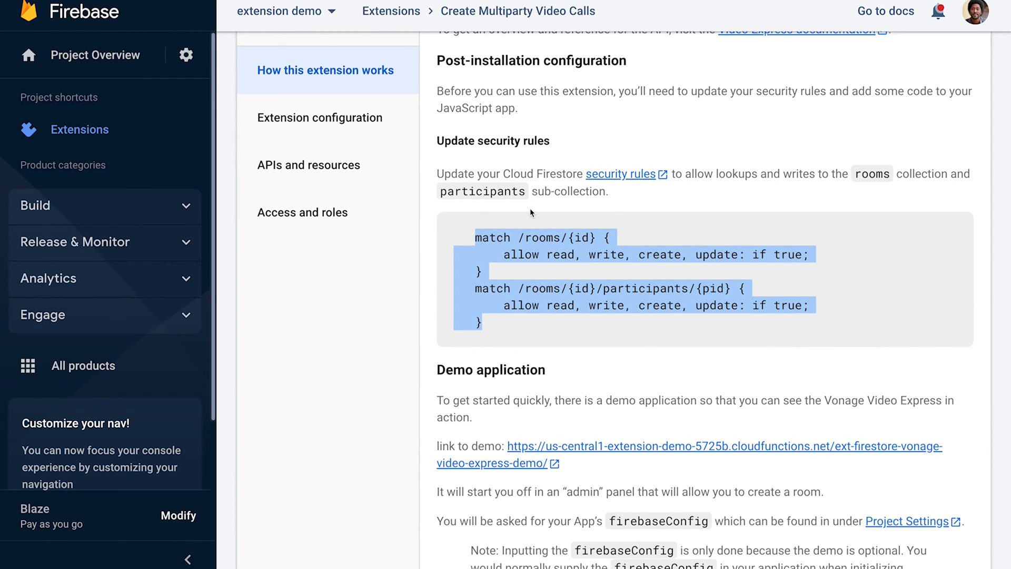
scroll(530, 207, "down", 3)
scroll(529, 208, "down", 1)
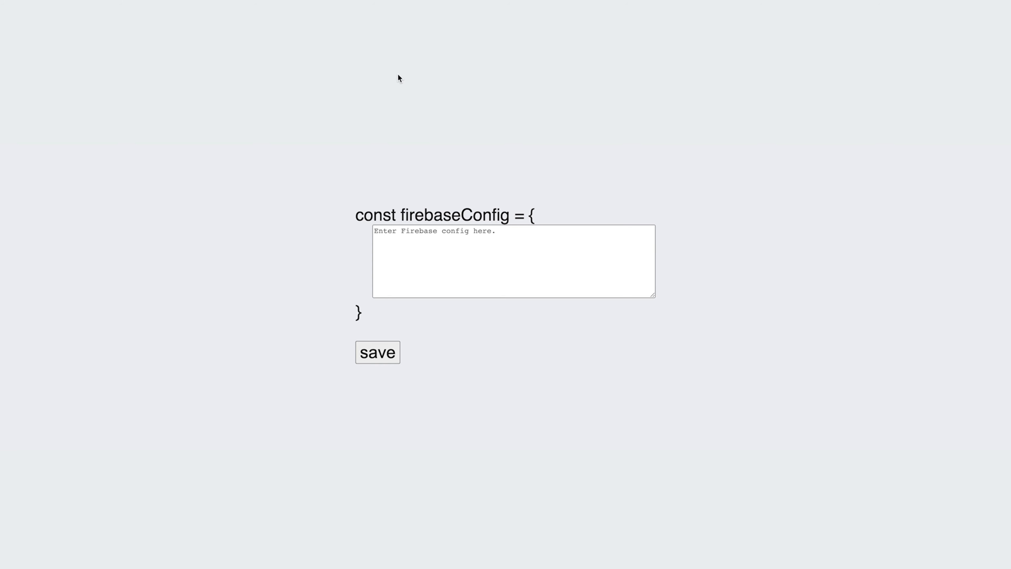
left_click(213, 14)
scroll(454, 337, "down", 1)
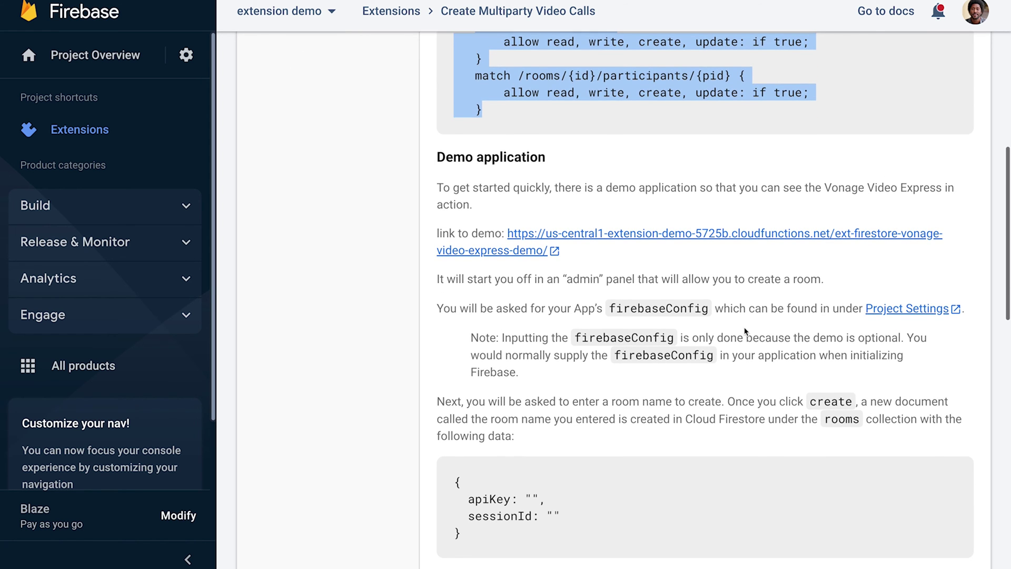
Step: Register a web app nicknamed 'demo app' in the extension demo project's settings
left_click(908, 308)
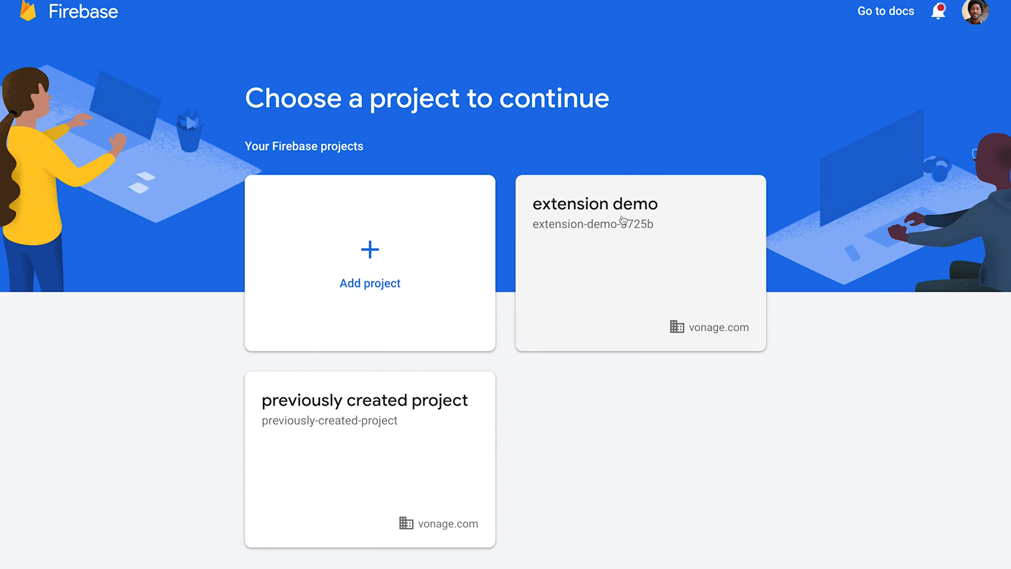
left_click(618, 218)
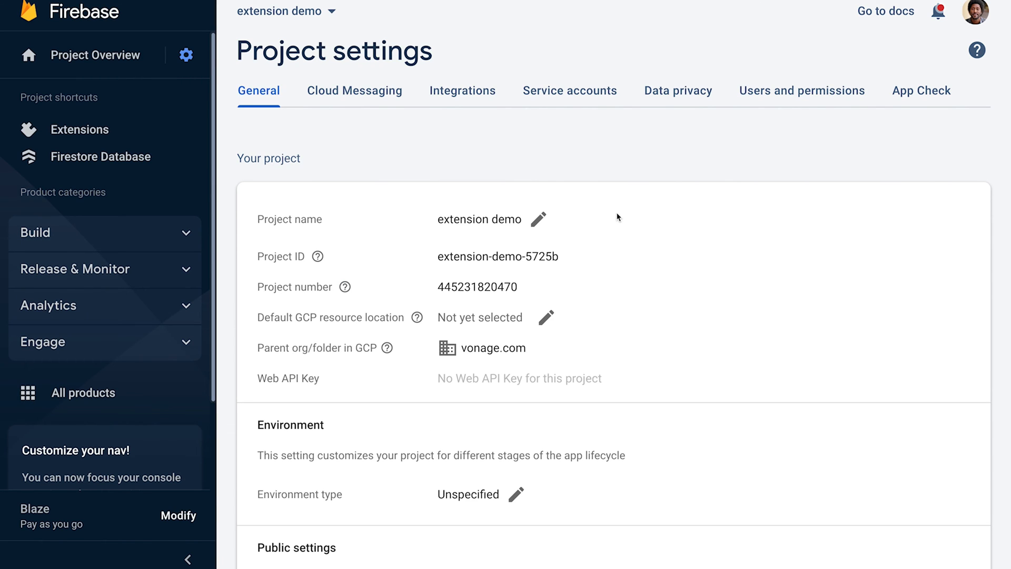
scroll(618, 218, "down", 3)
scroll(617, 218, "down", 5)
scroll(618, 218, "down", 5)
scroll(617, 219, "down", 2)
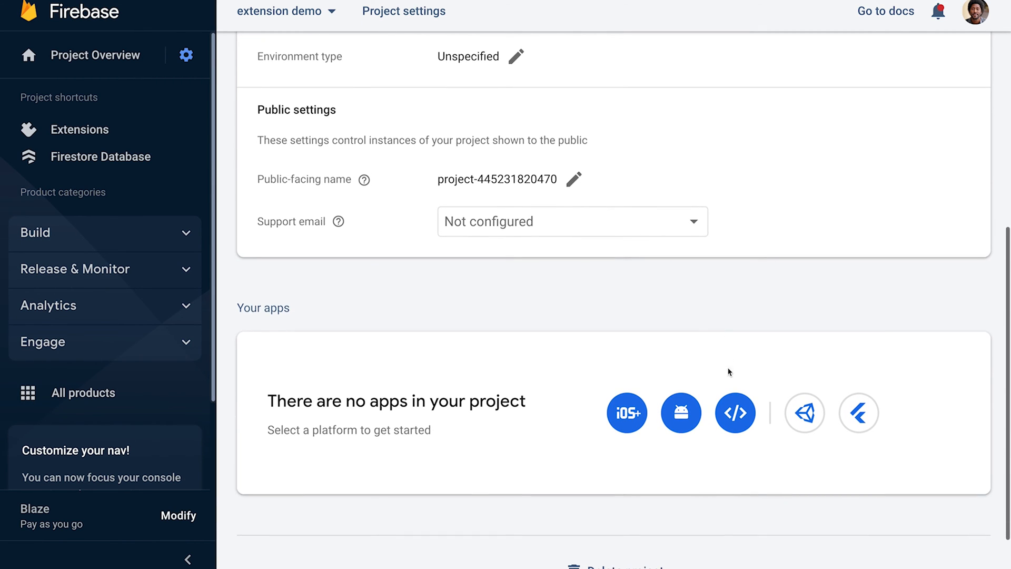
left_click(734, 412)
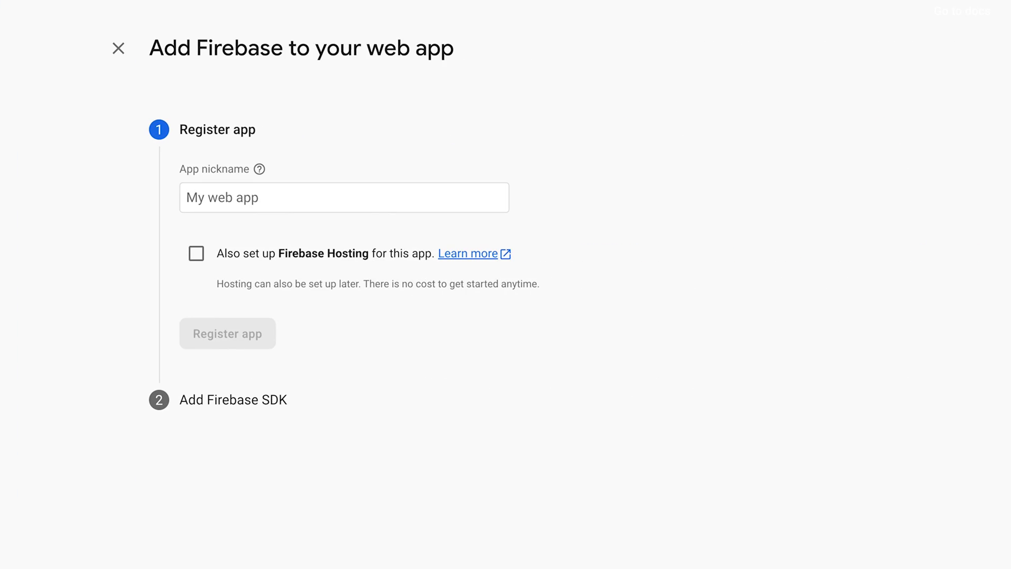
left_click(386, 198)
type("demo")
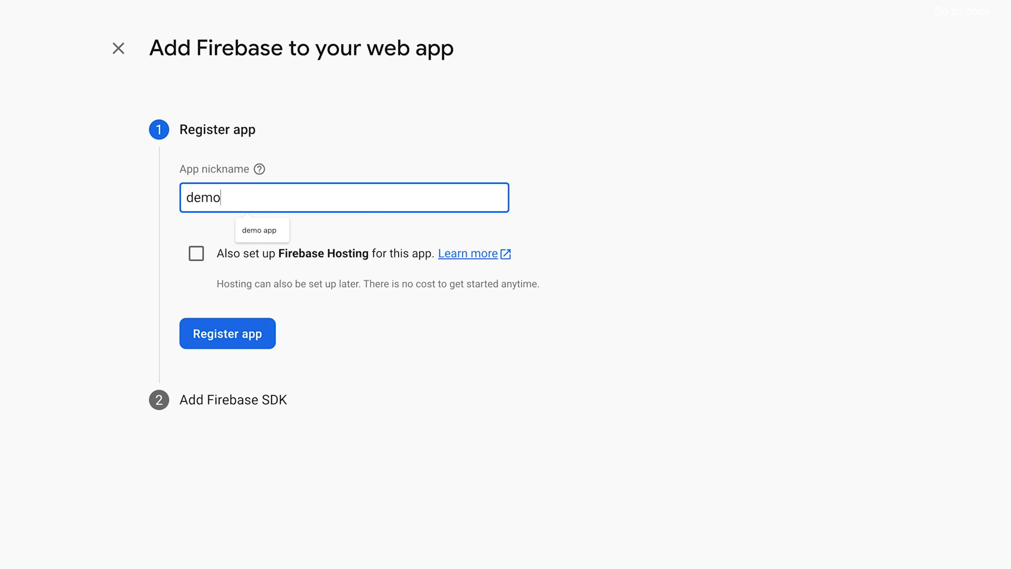
type(" app")
left_click(214, 335)
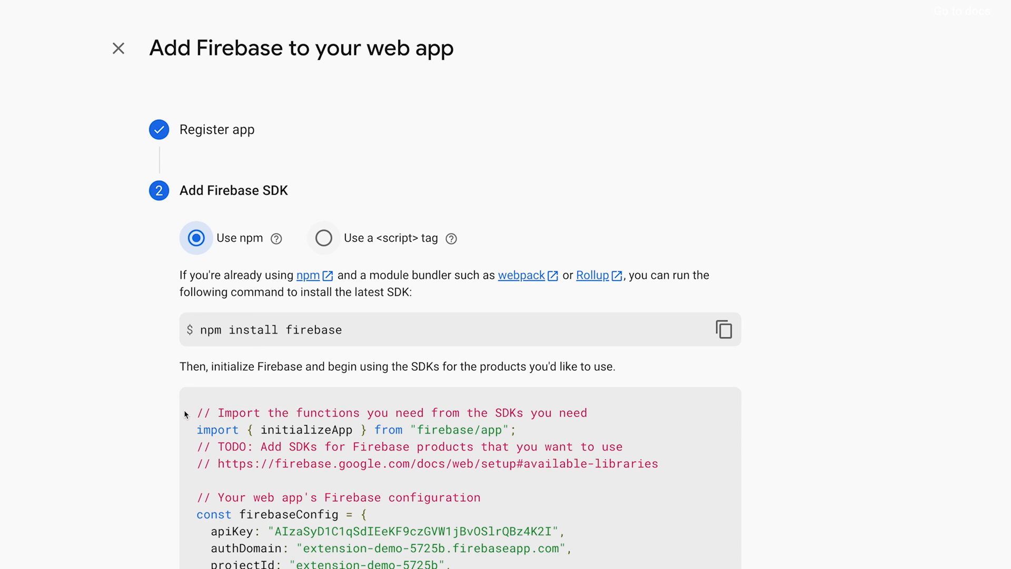
scroll(184, 409, "down", 3)
scroll(184, 410, "down", 3)
scroll(185, 410, "down", 2)
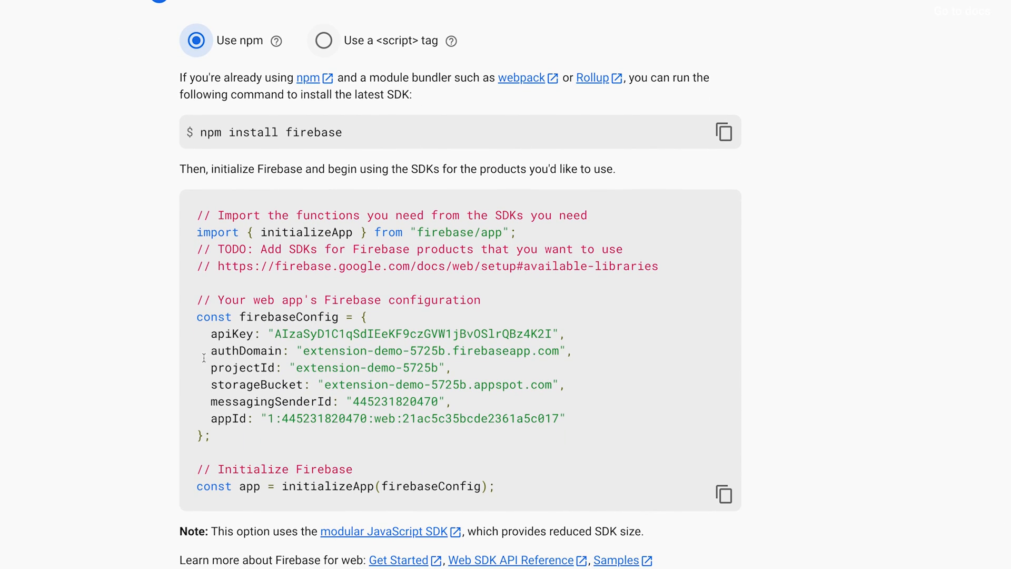
Step: Paste the firebaseConfig values (apiKey to appId) into the demo and save them
left_click_drag(194, 331, 592, 418)
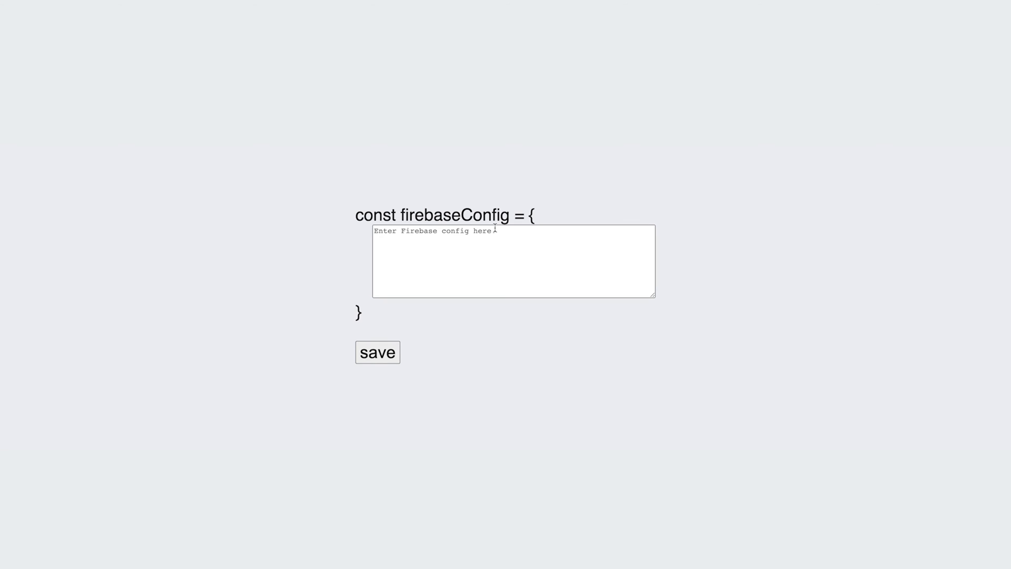
left_click(452, 244)
key("ctrl+v")
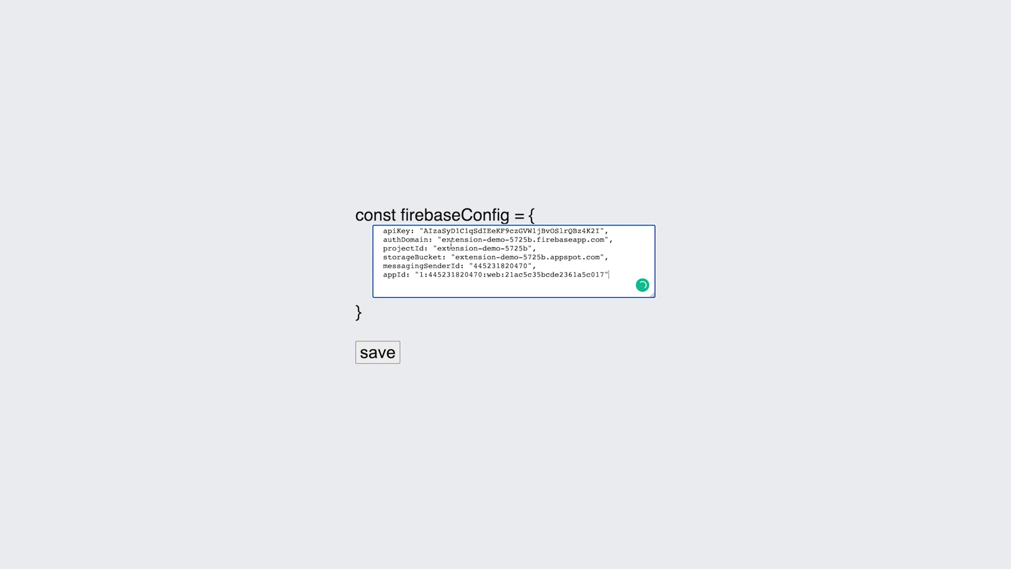
left_click(389, 355)
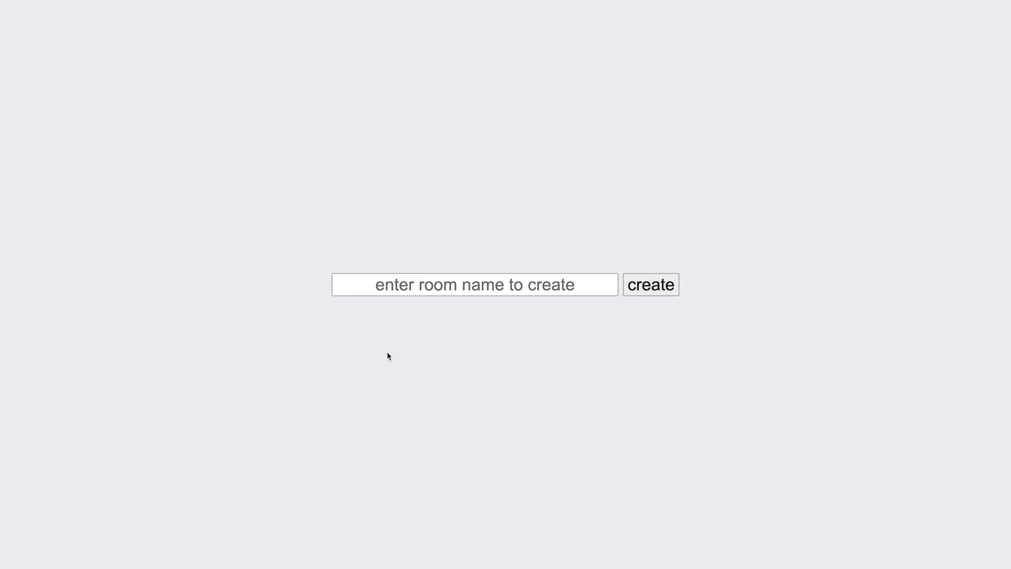
Step: Create a room named demo_room and open its link in a new tab
left_click(426, 286)
type("demo room")
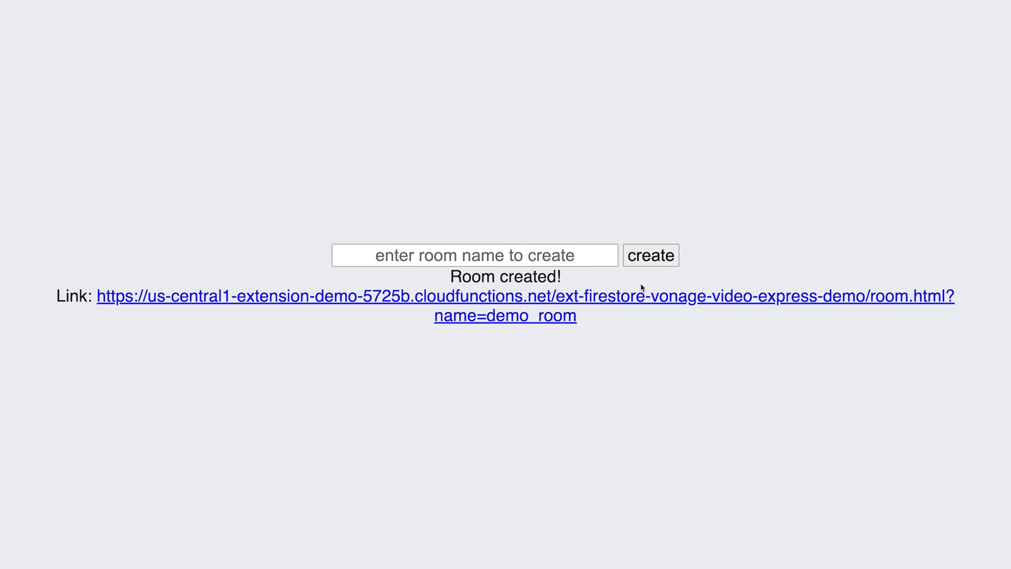
right_click(544, 306)
right_click(521, 299)
left_click(536, 303)
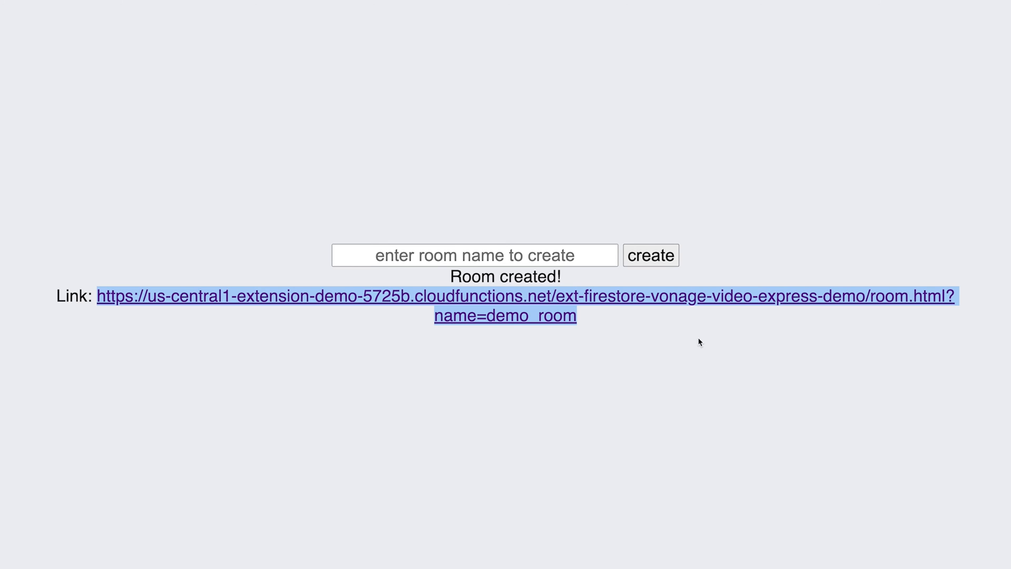
Step: Switch to the room page and enter the display name Dwane on the join screen
left_click(613, 21)
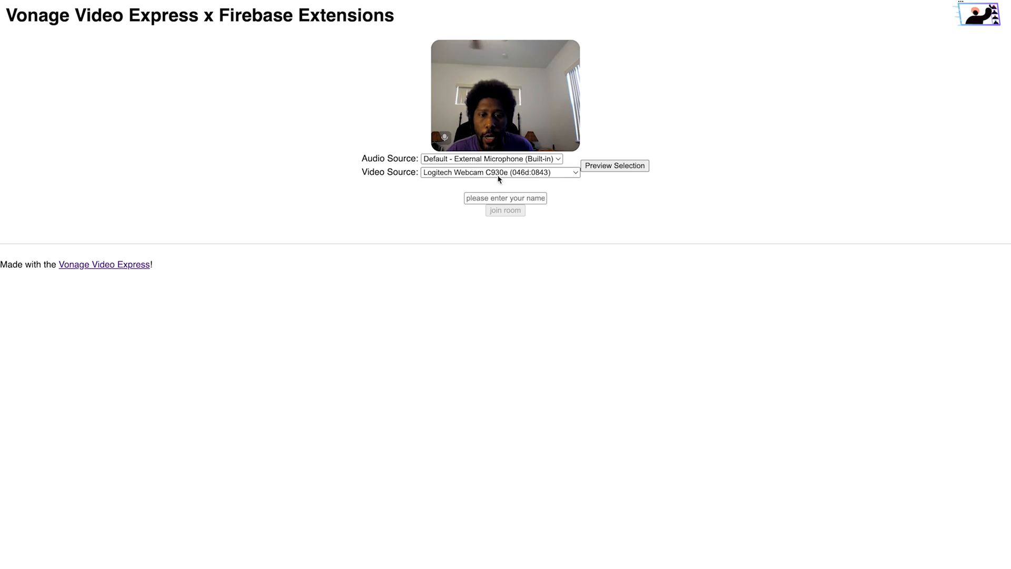
left_click(480, 198)
type("Dwane")
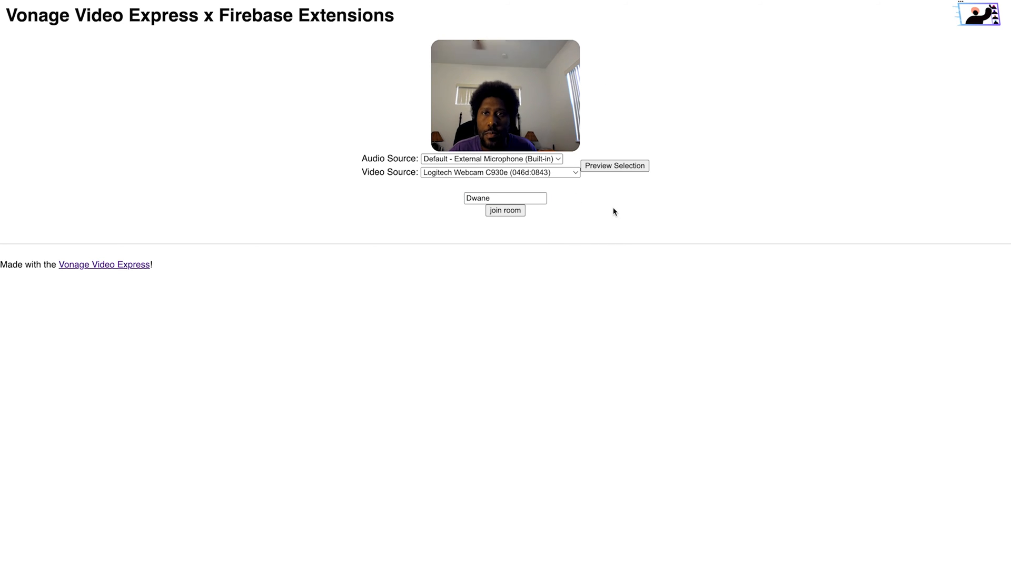